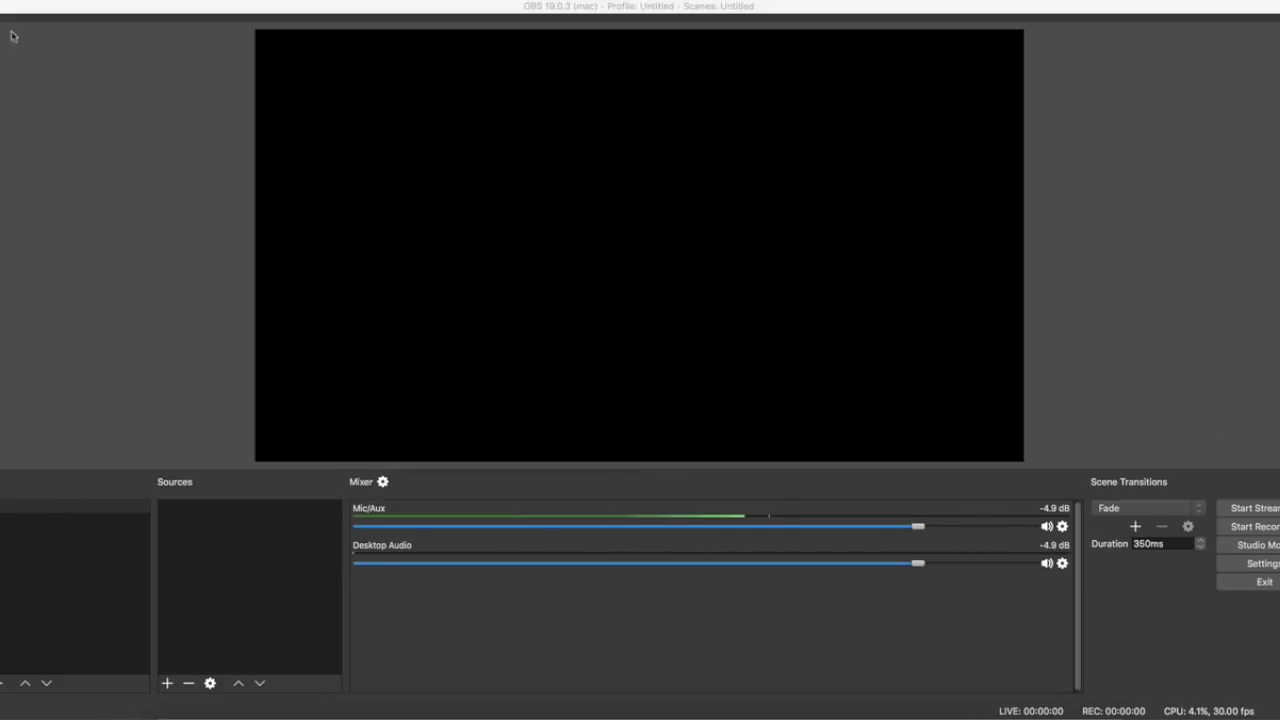
- Switch to Safari and search the web for "how to download OBS"
left_click(460, 710)
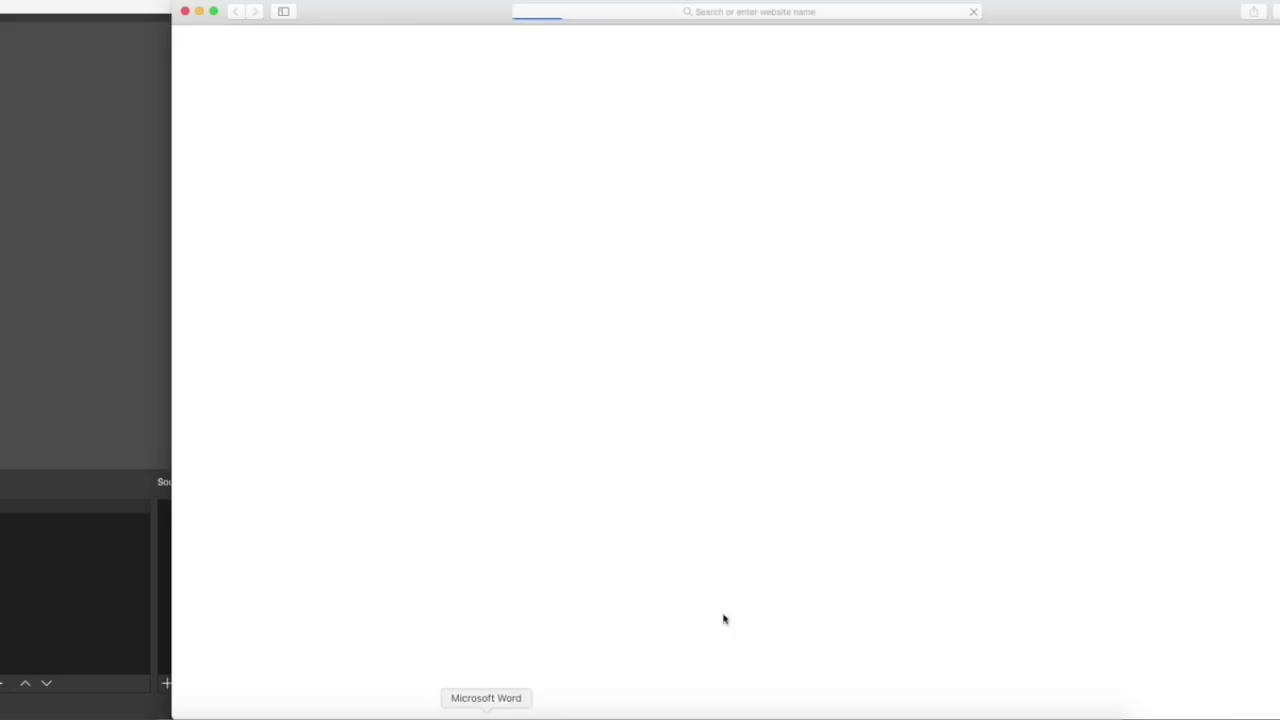
left_click_drag(424, 11, 276, 20)
left_click(468, 24)
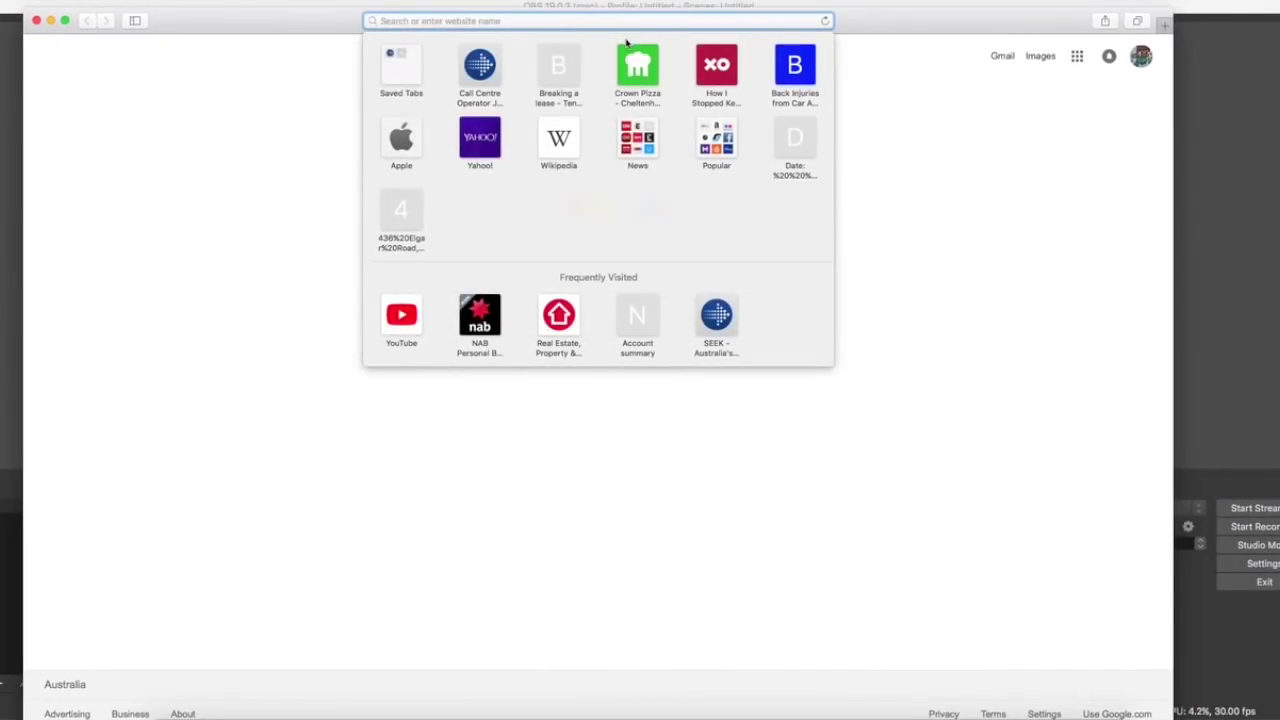
type("how")
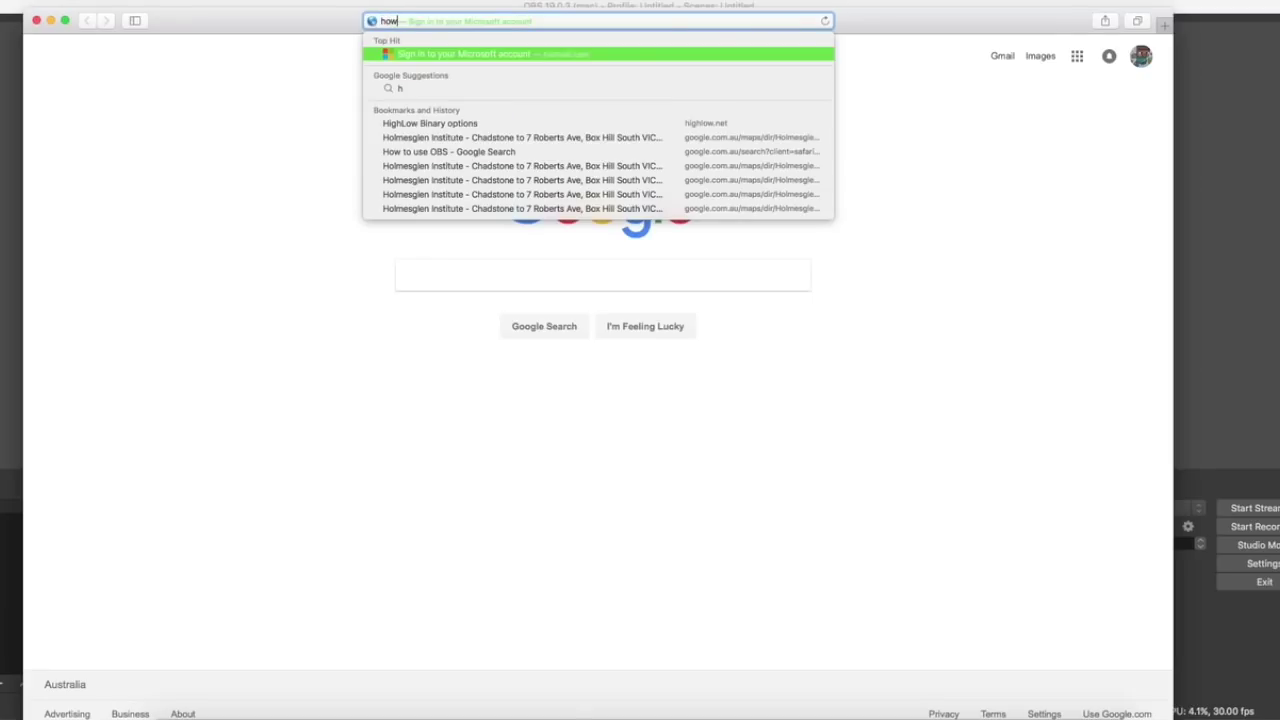
type(" to downlo")
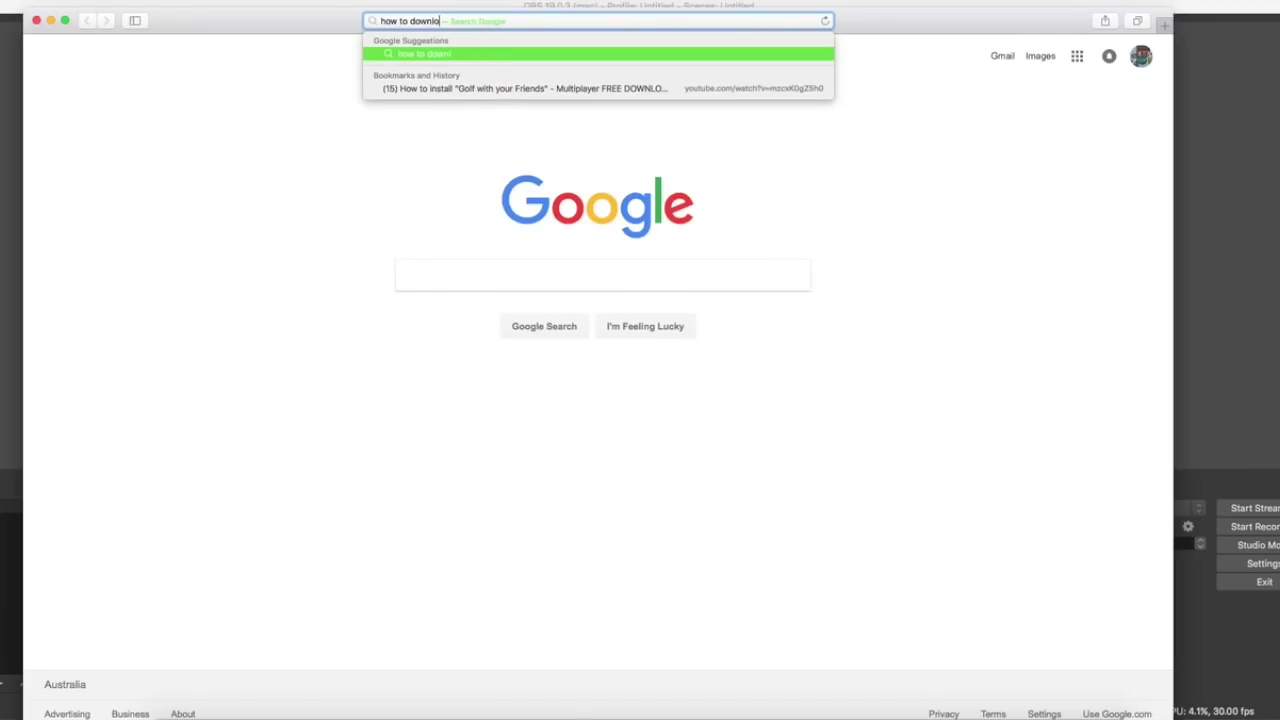
type("ad OBS")
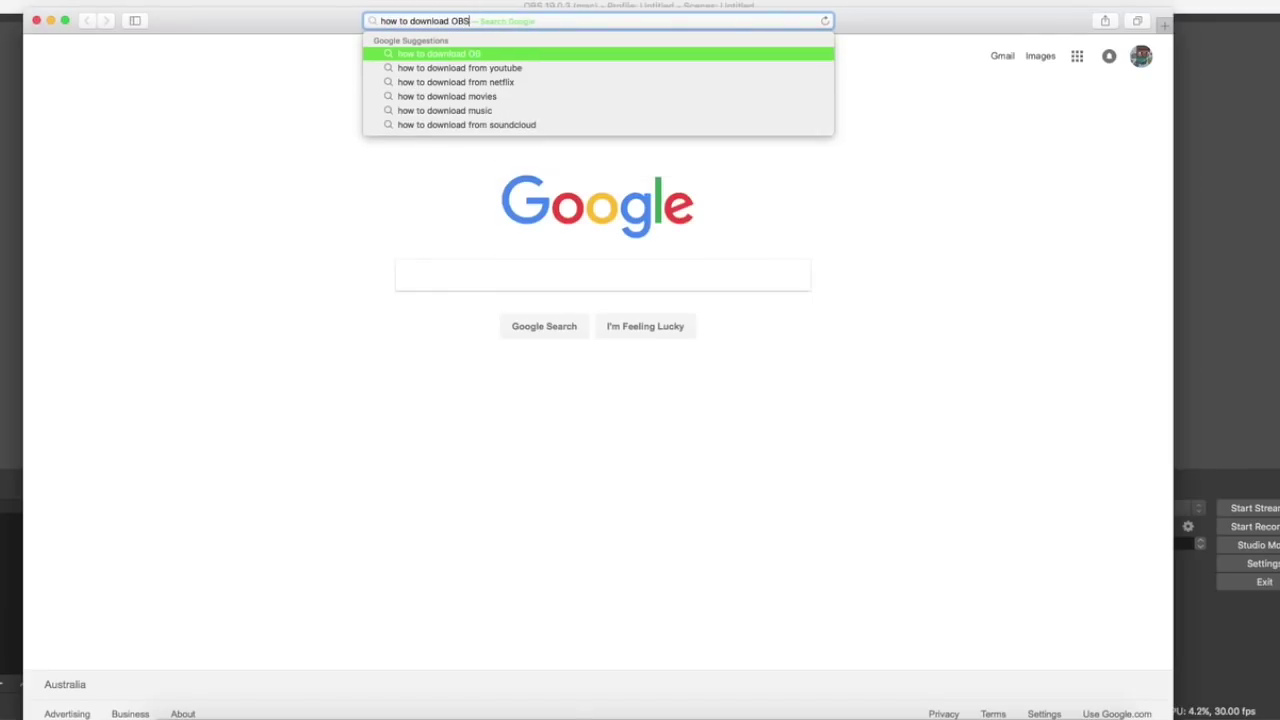
key("Return")
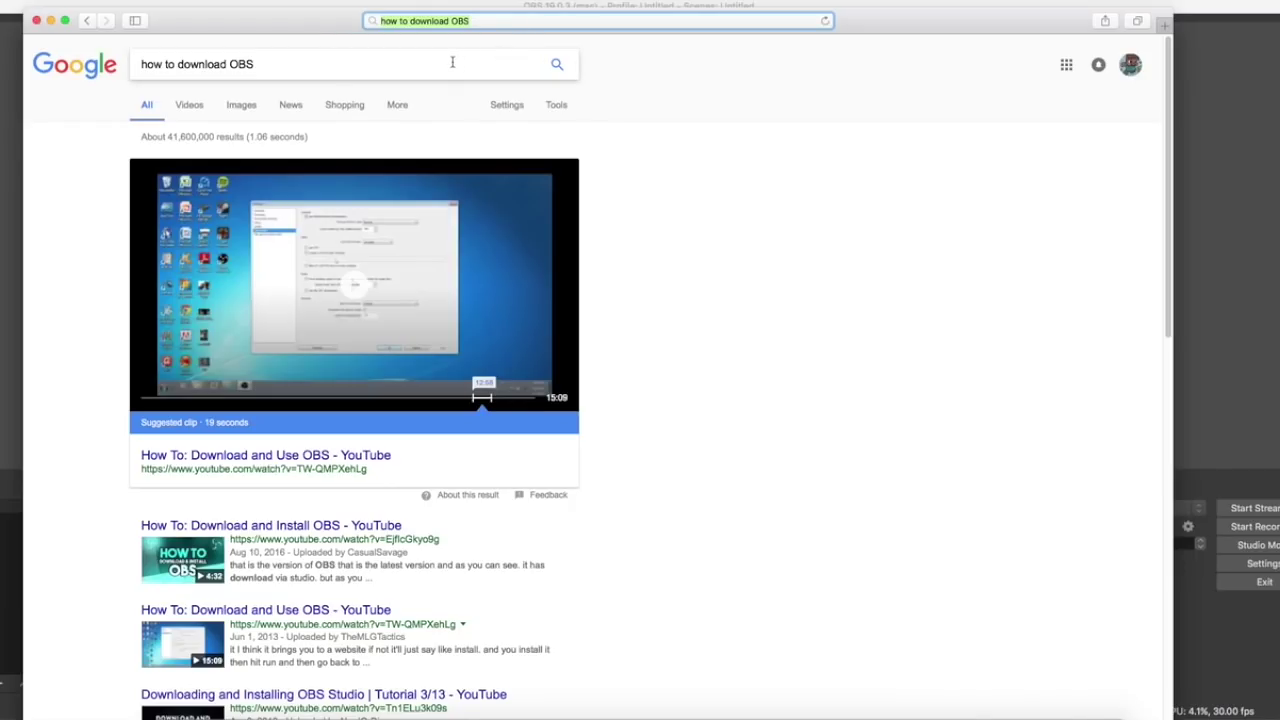
- Look through the search results for OBS download instructions and close the browser window
scroll(337, 444, "down", 5)
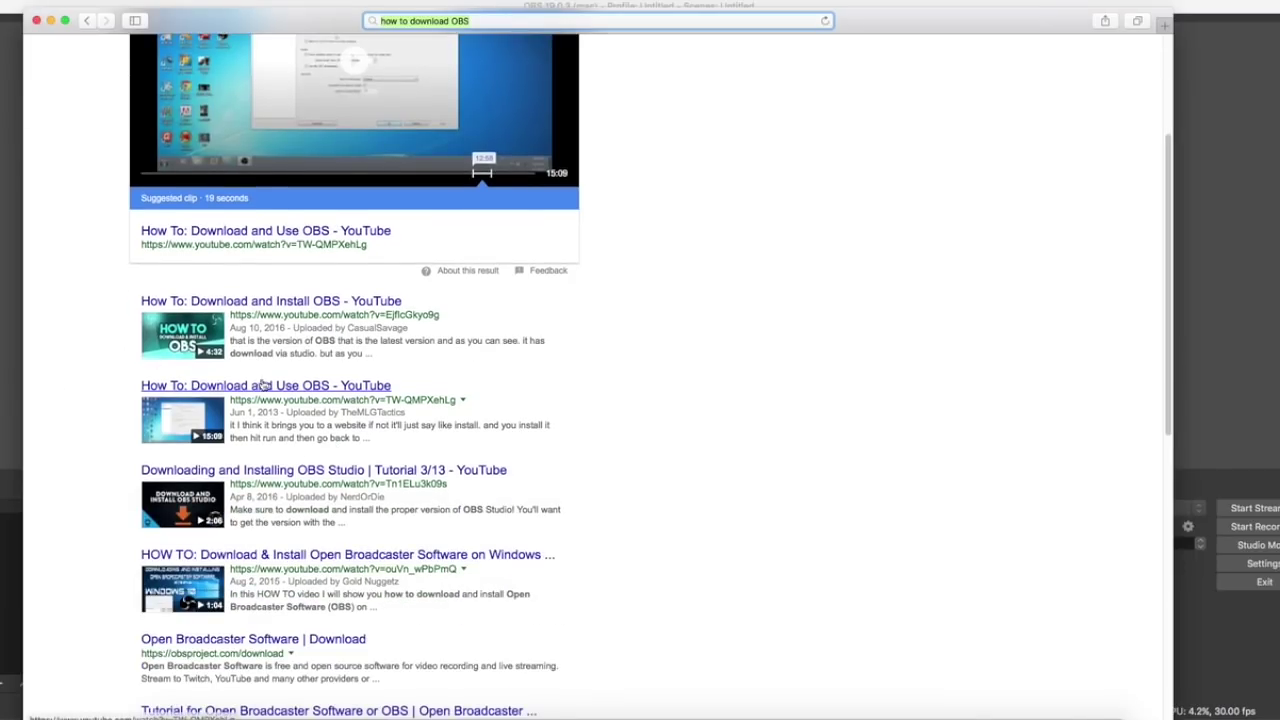
left_click_drag(250, 28, 340, 108)
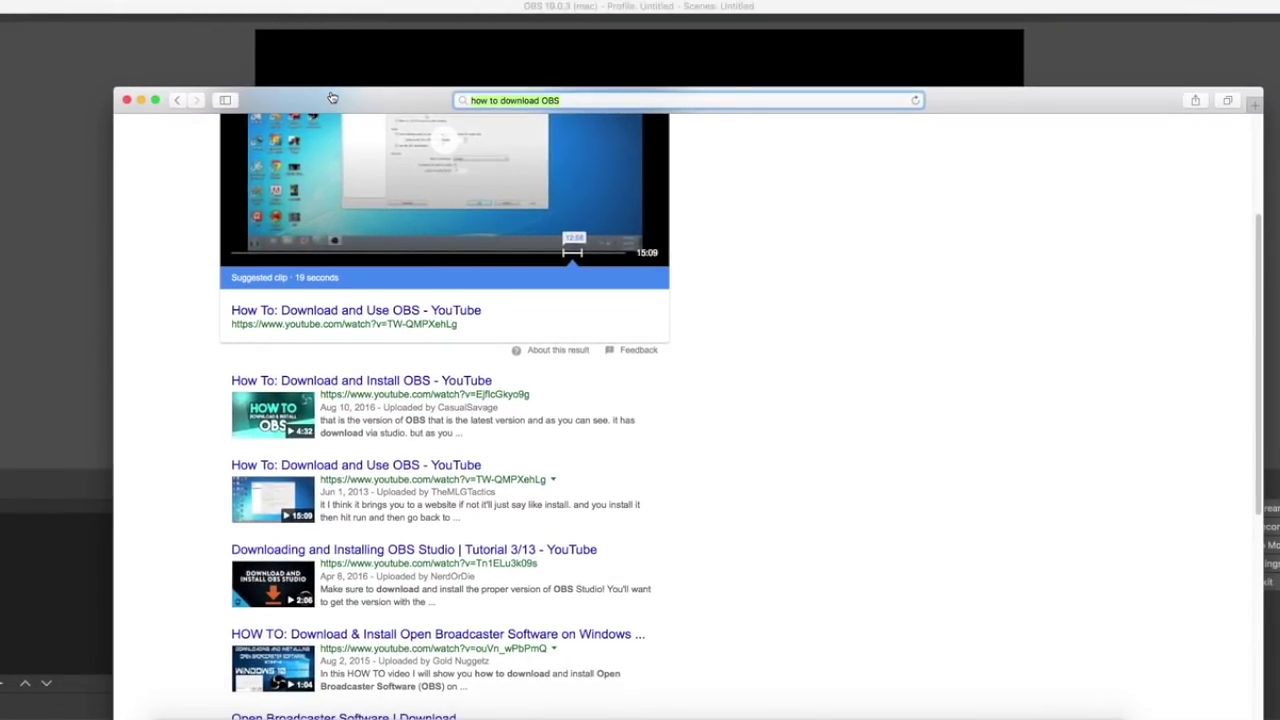
left_click(127, 101)
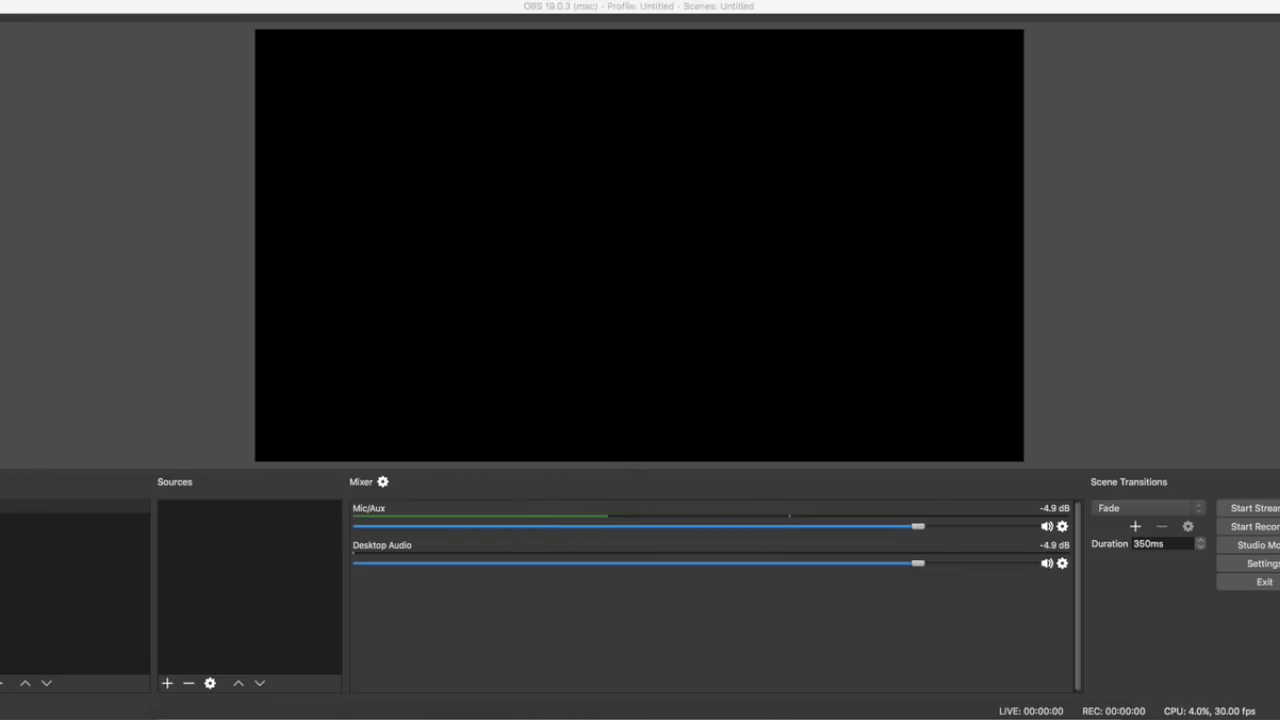
- Set the theme to Default in the general settings and save the change
left_click(1262, 563)
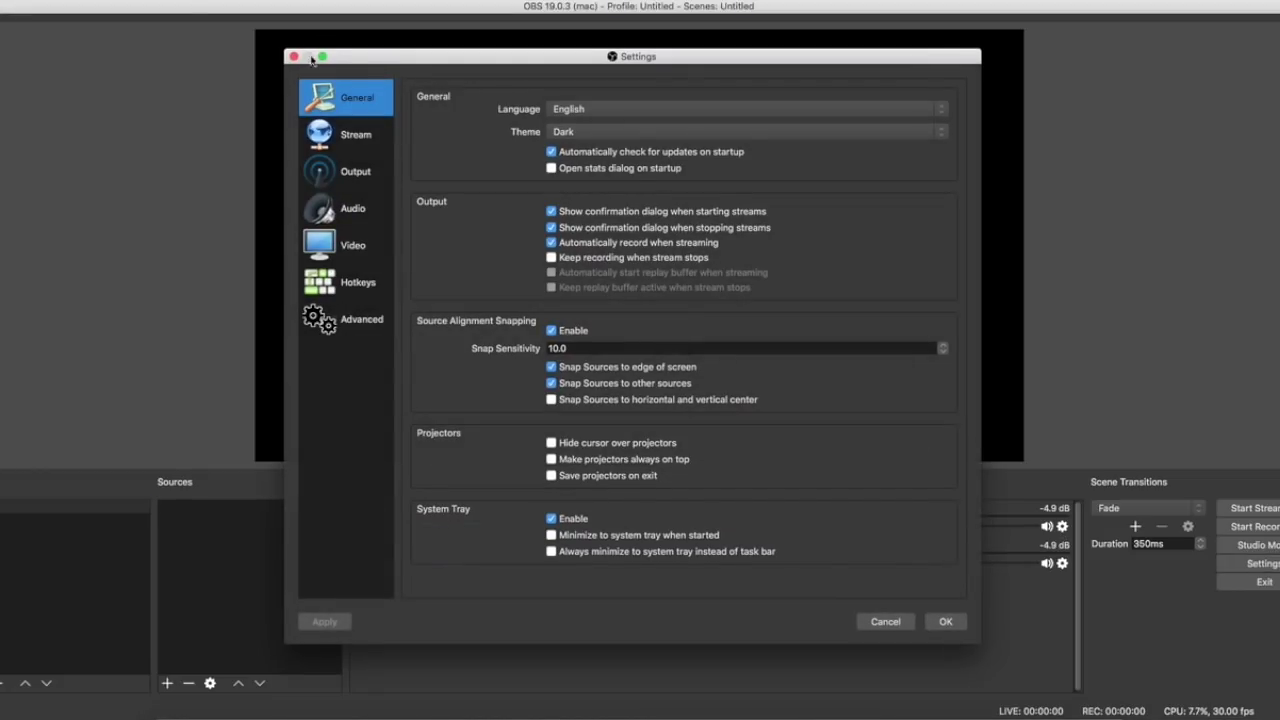
left_click(938, 135)
left_click(880, 146)
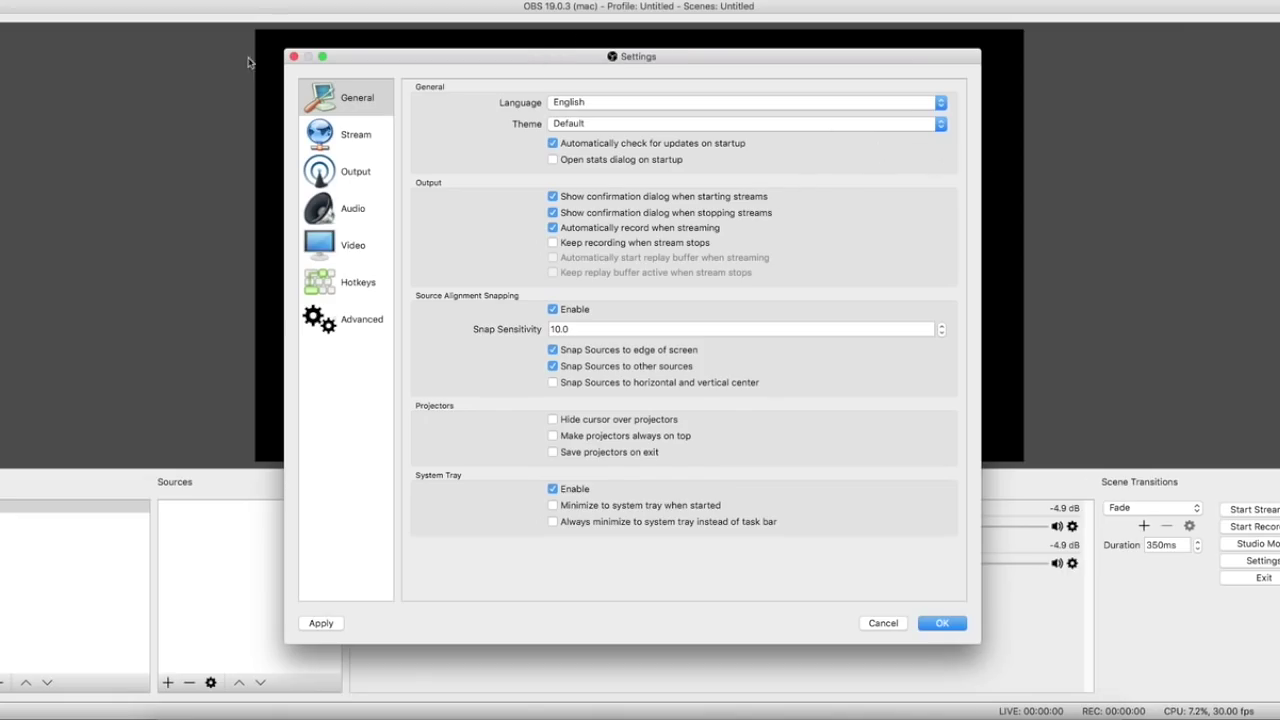
left_click(294, 57)
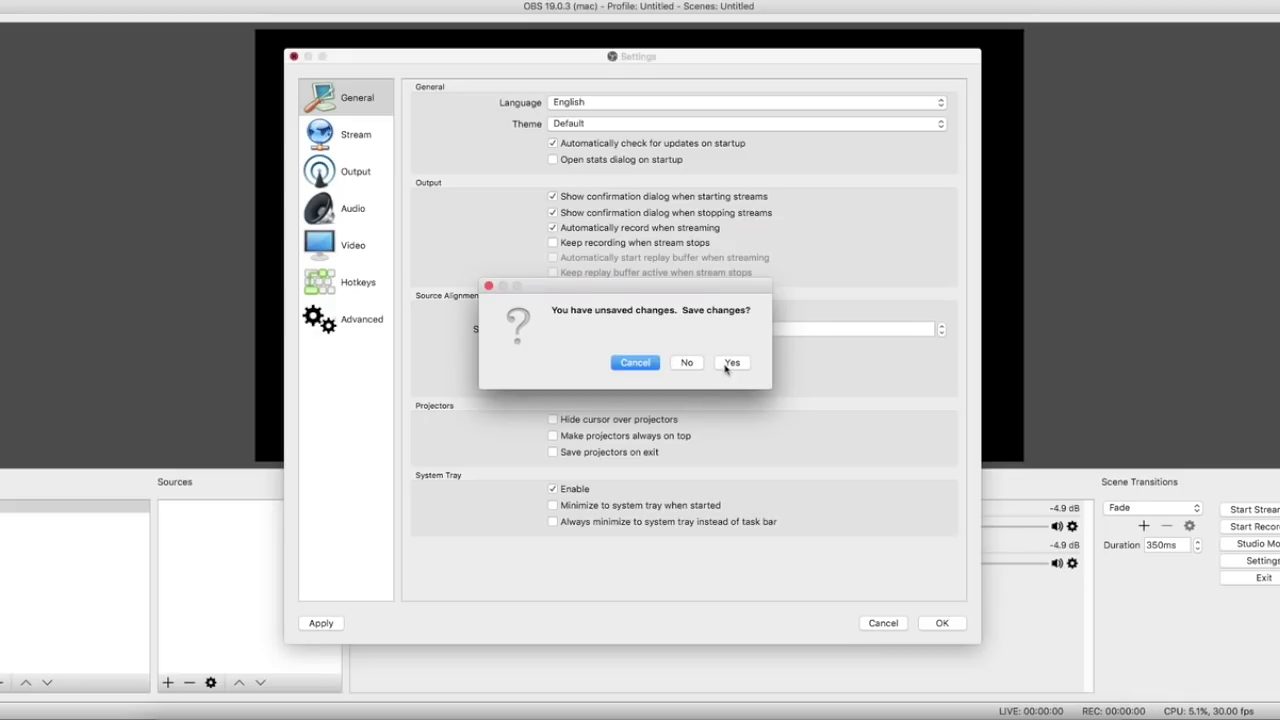
left_click(731, 364)
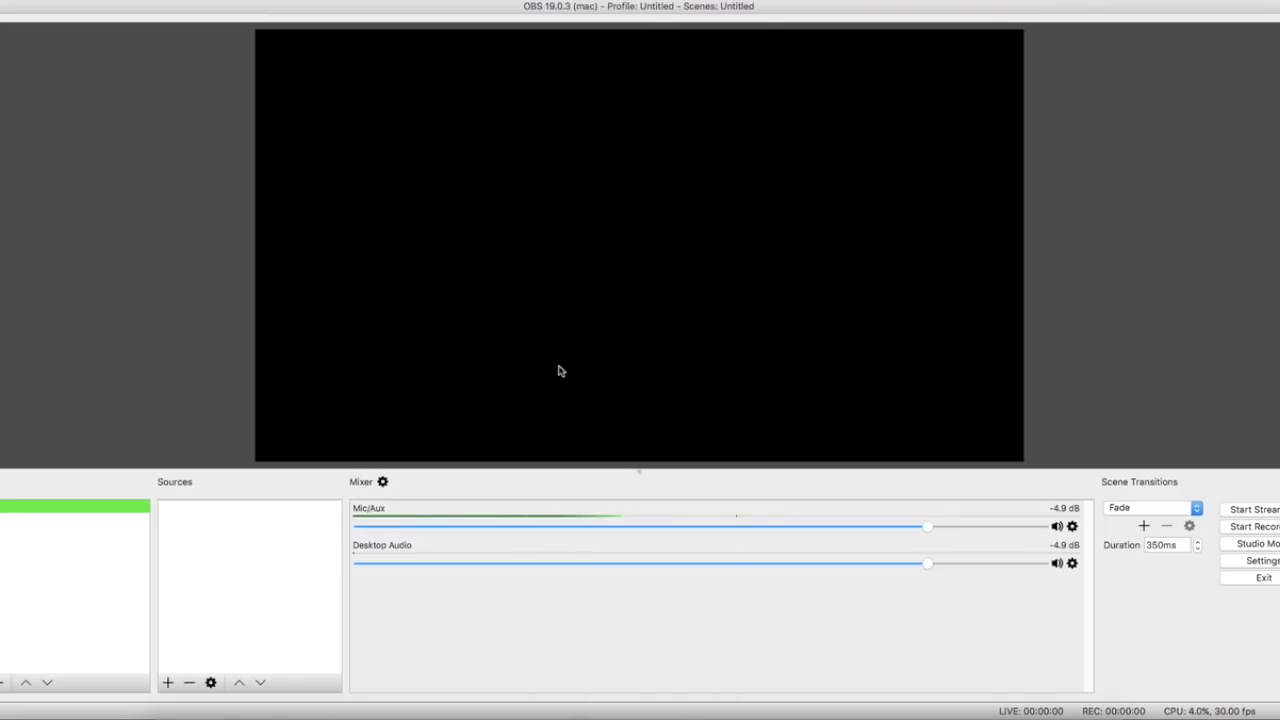
- Set the theme to Dark in the general settings and save the change
left_click(1245, 563)
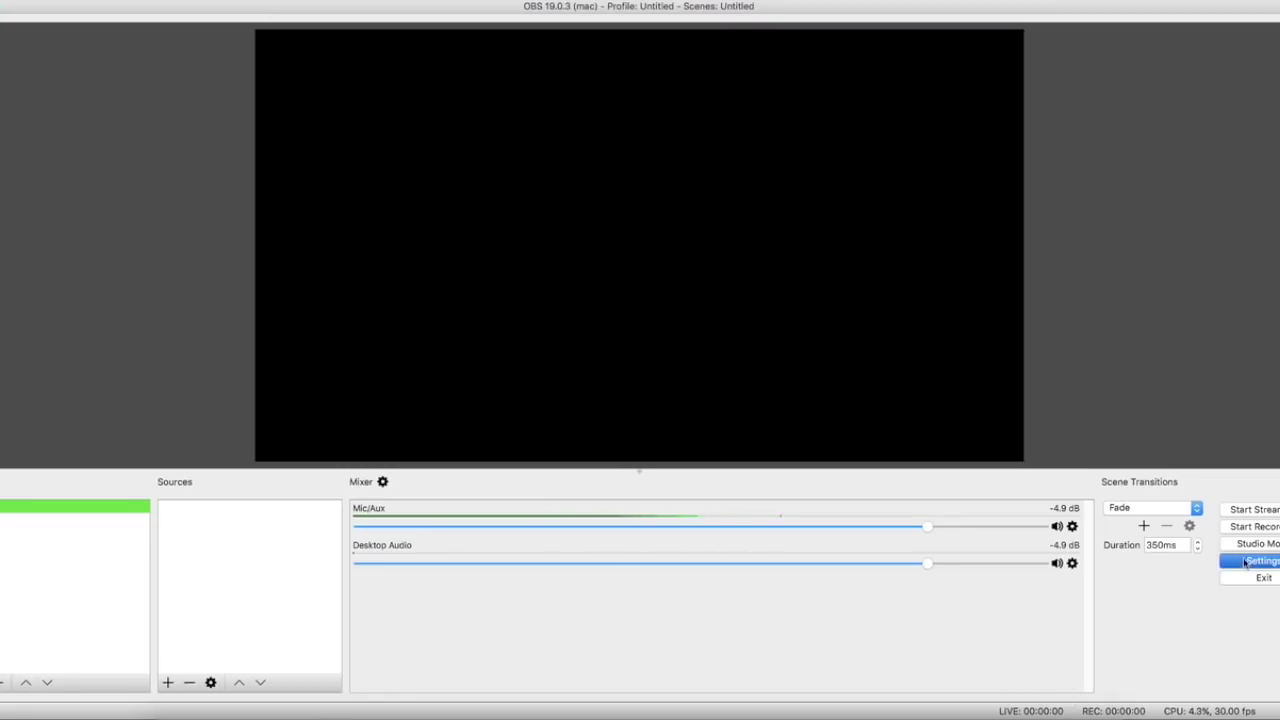
left_click(926, 147)
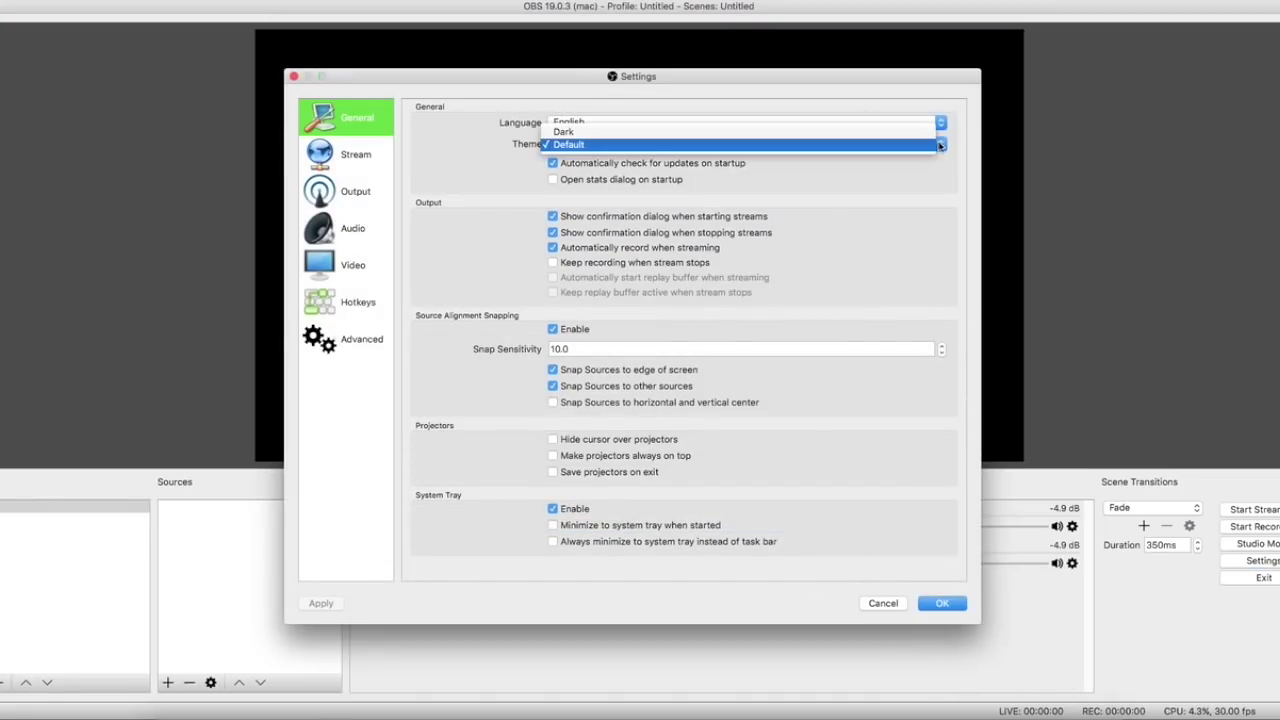
left_click(794, 129)
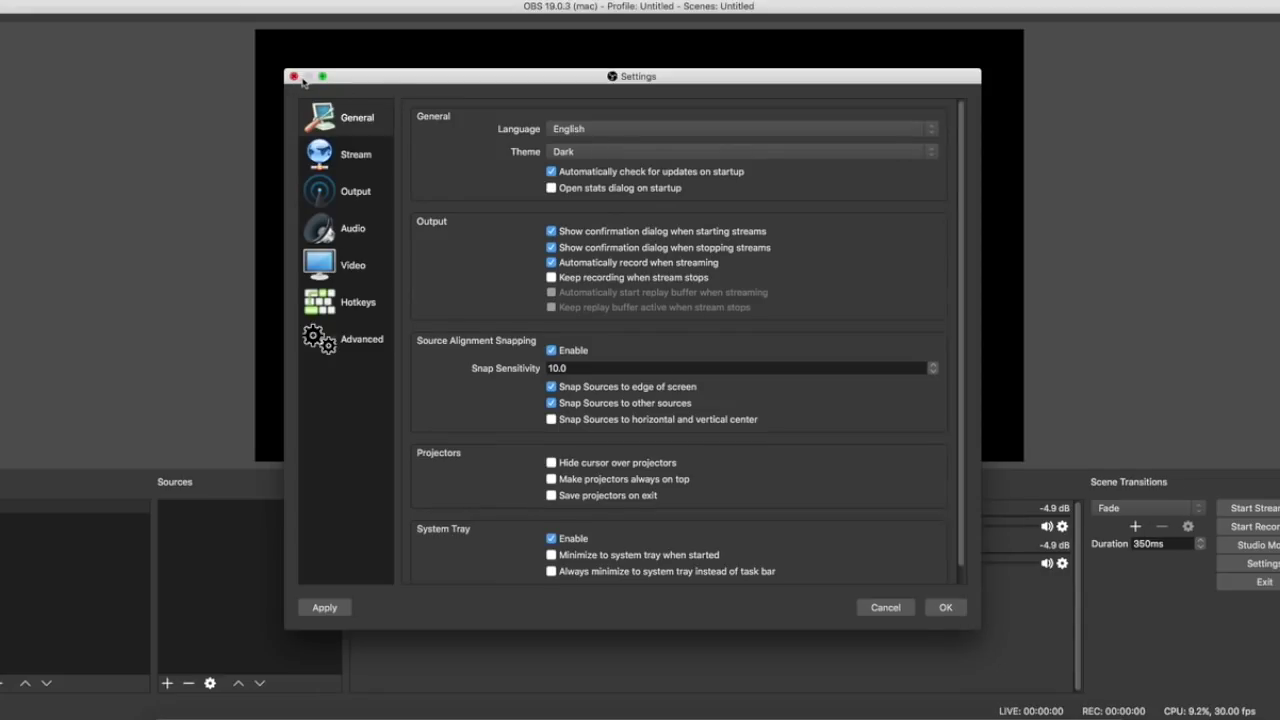
left_click(294, 77)
left_click(728, 365)
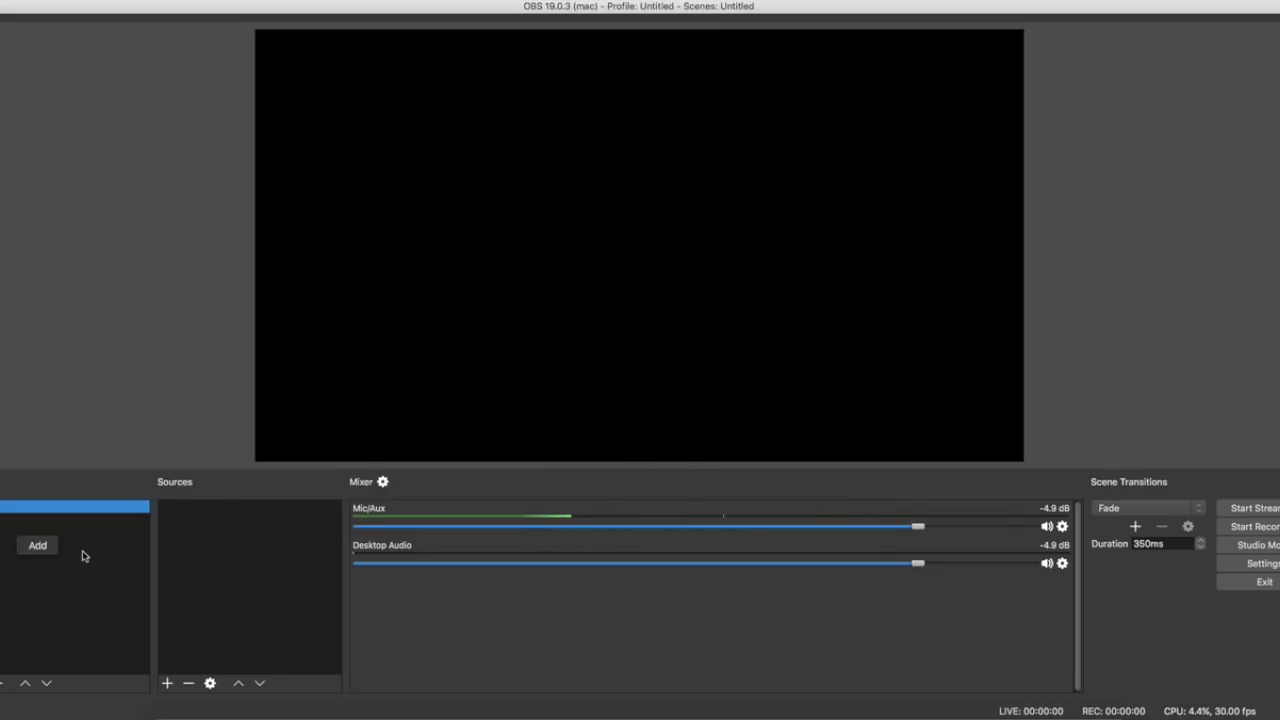
- Add a new scene named "TEaching OBS"
left_click(48, 549)
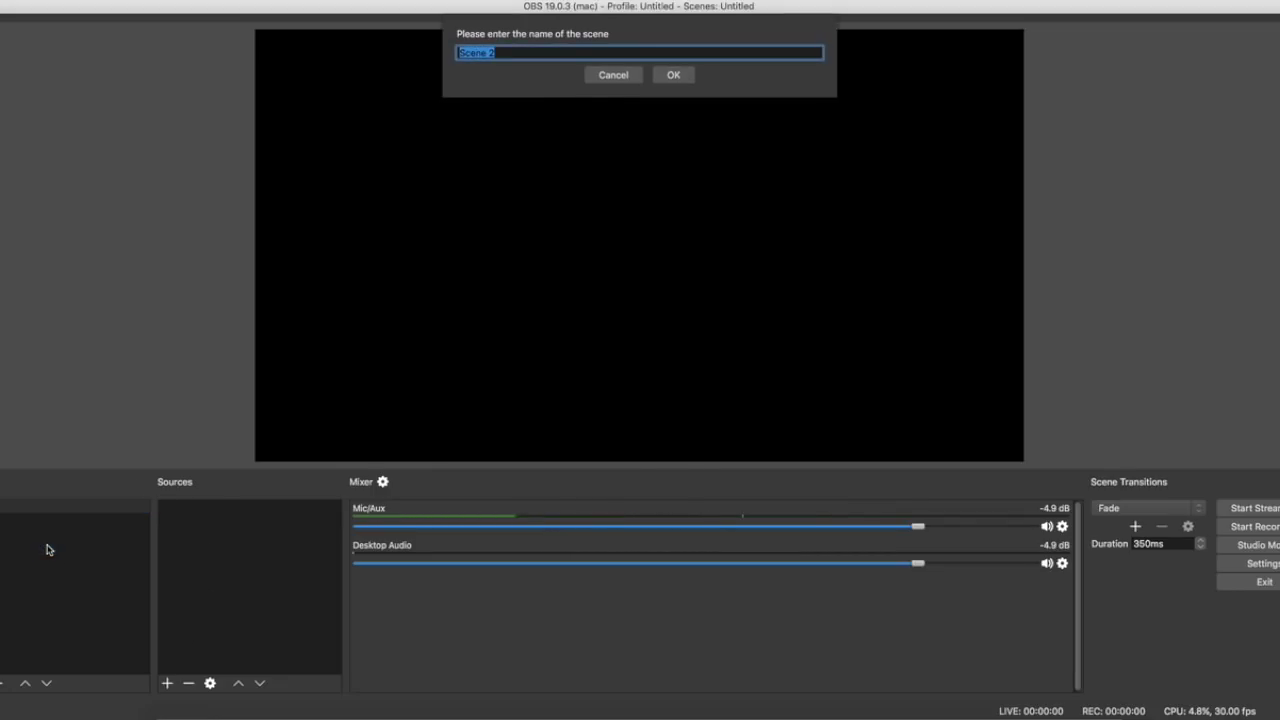
key("BackSpace")
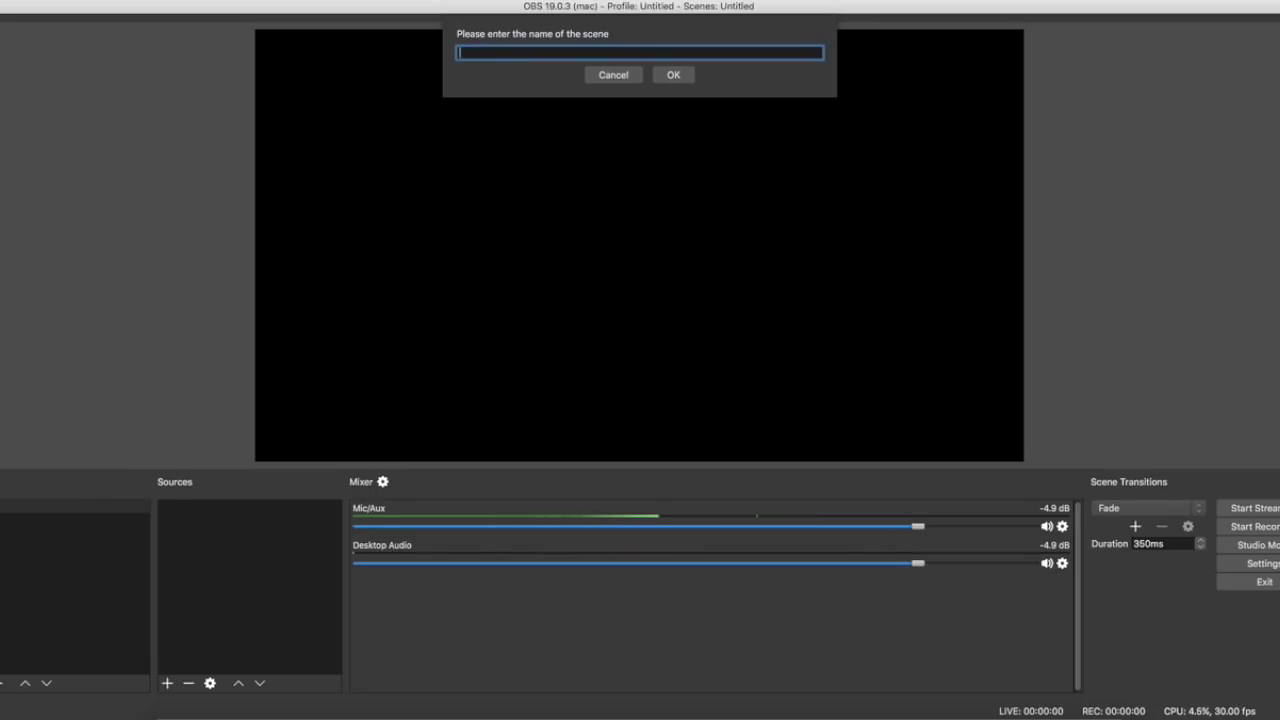
type("TEaching OBS")
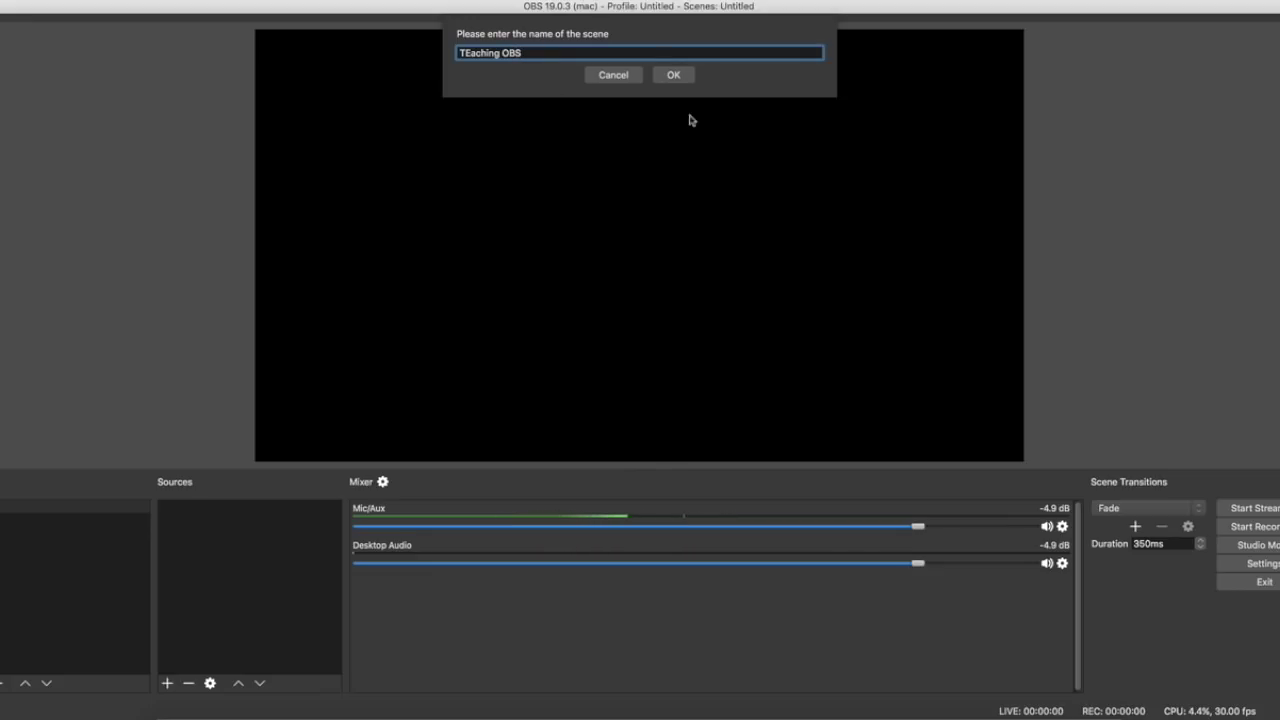
left_click(675, 75)
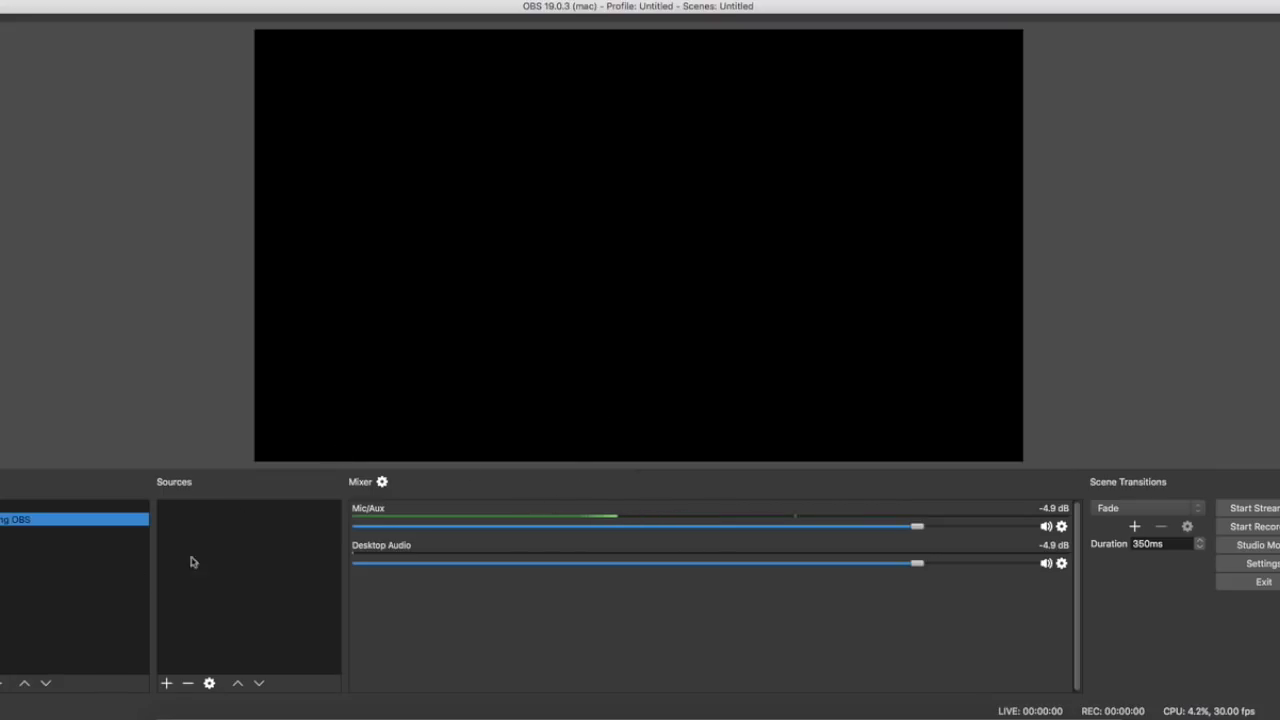
- Add a window capture source named Safari to the new scene and list the windows available for capture
right_click(261, 551)
mouse_move(319, 561)
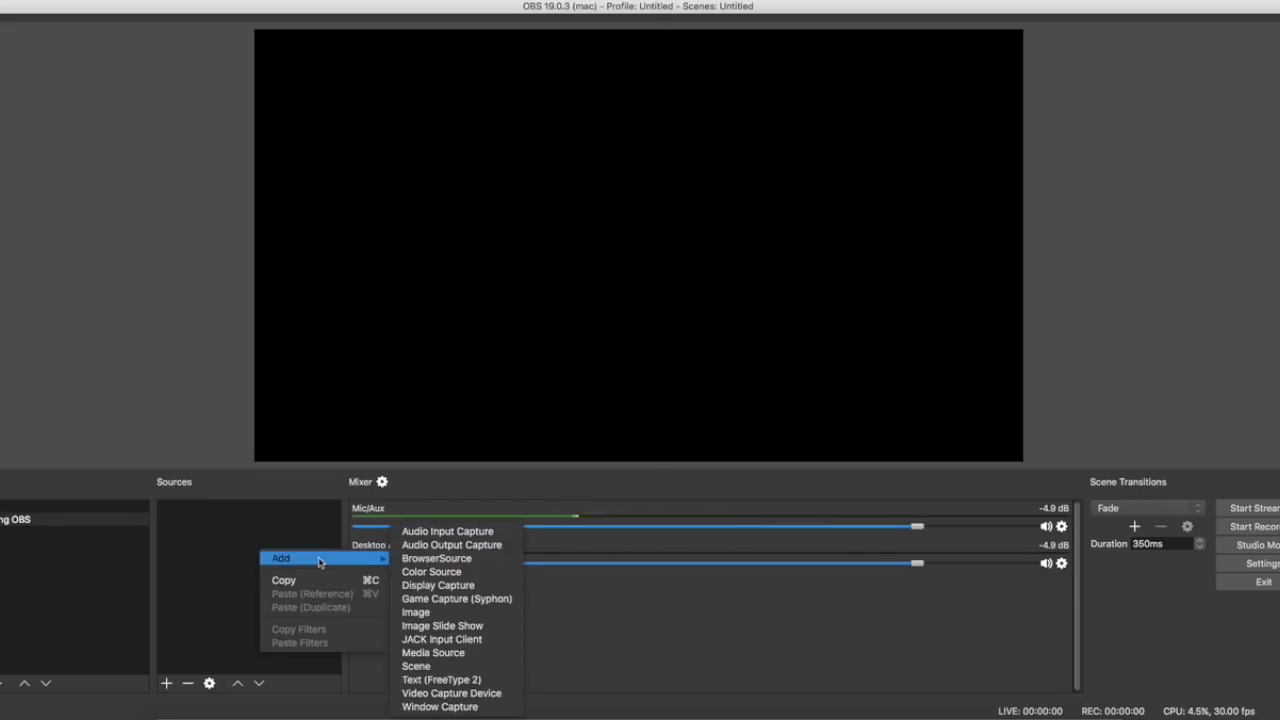
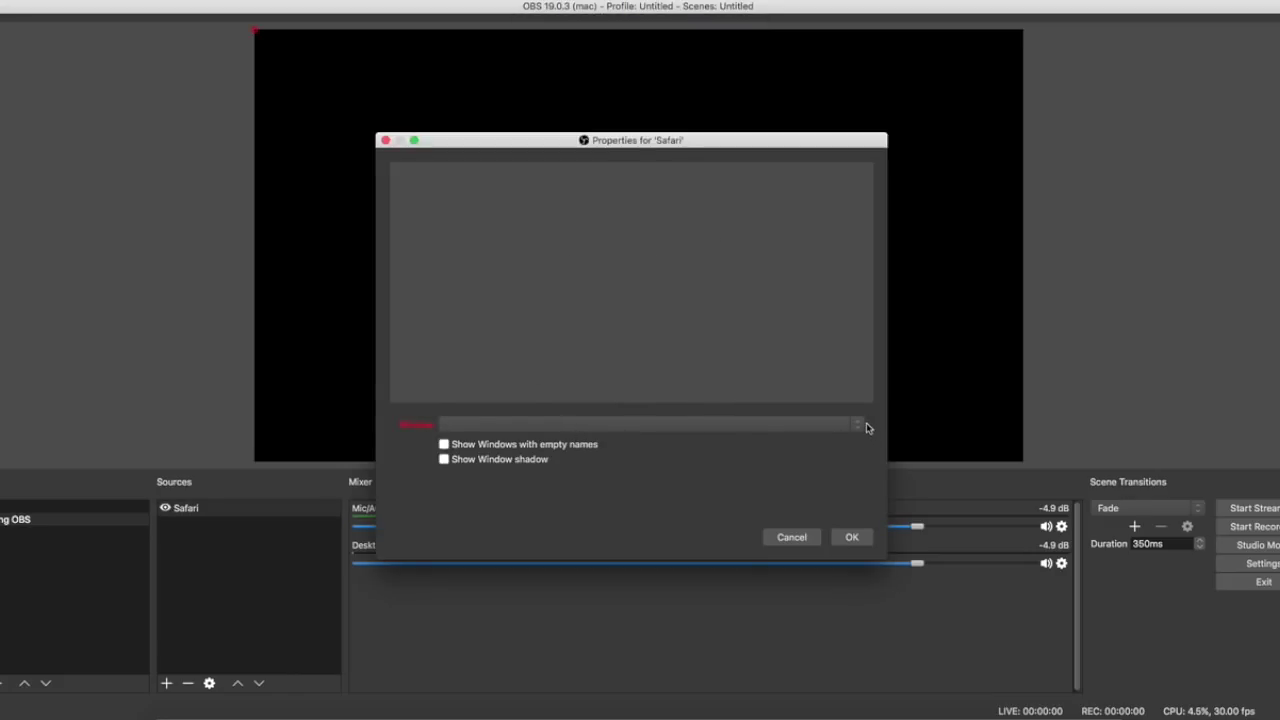
left_click(866, 425)
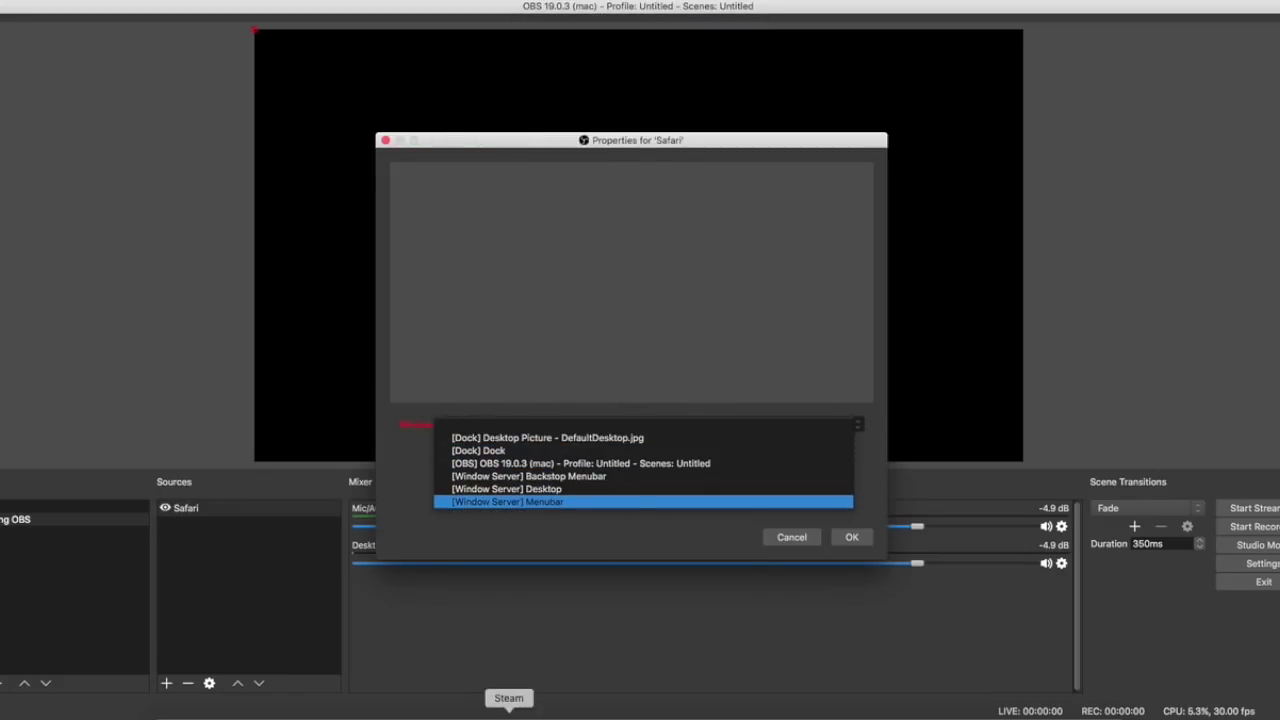
left_click_drag(586, 143, 440, 143)
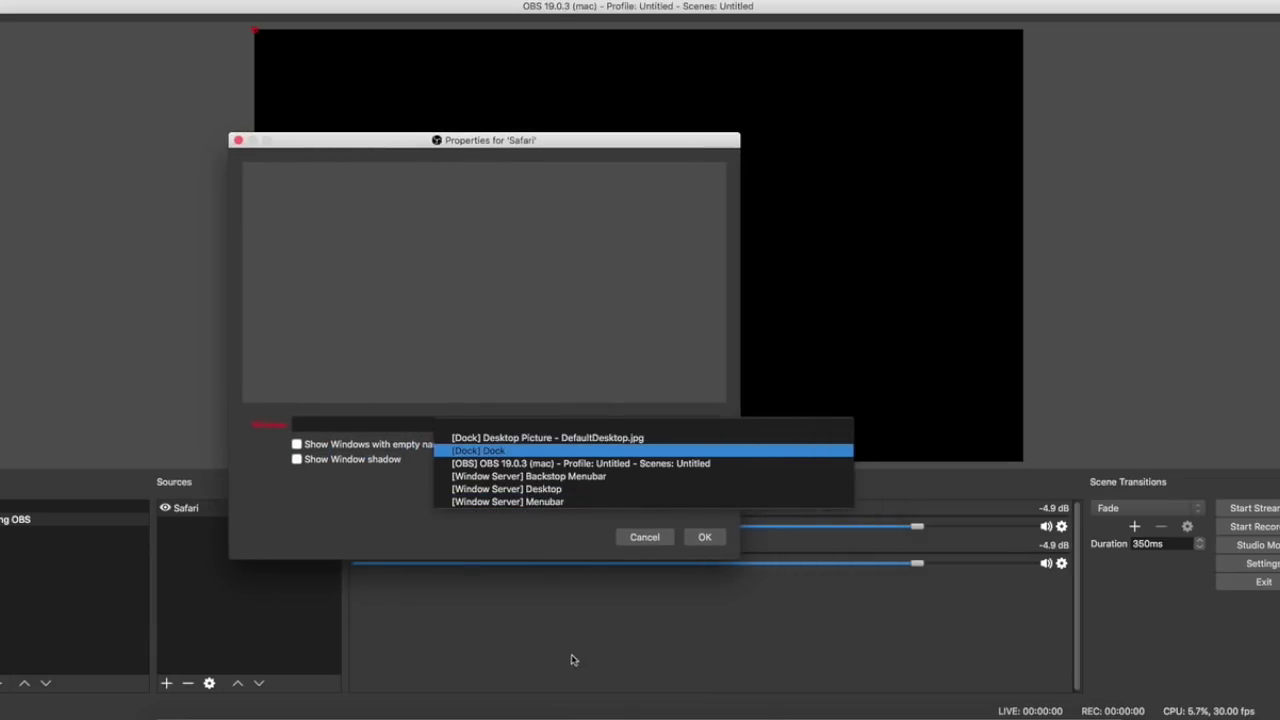
- Switch to Safari, shrink its browser window to a small rectangle and move it clear of the source's properties dialog
left_click(460, 710)
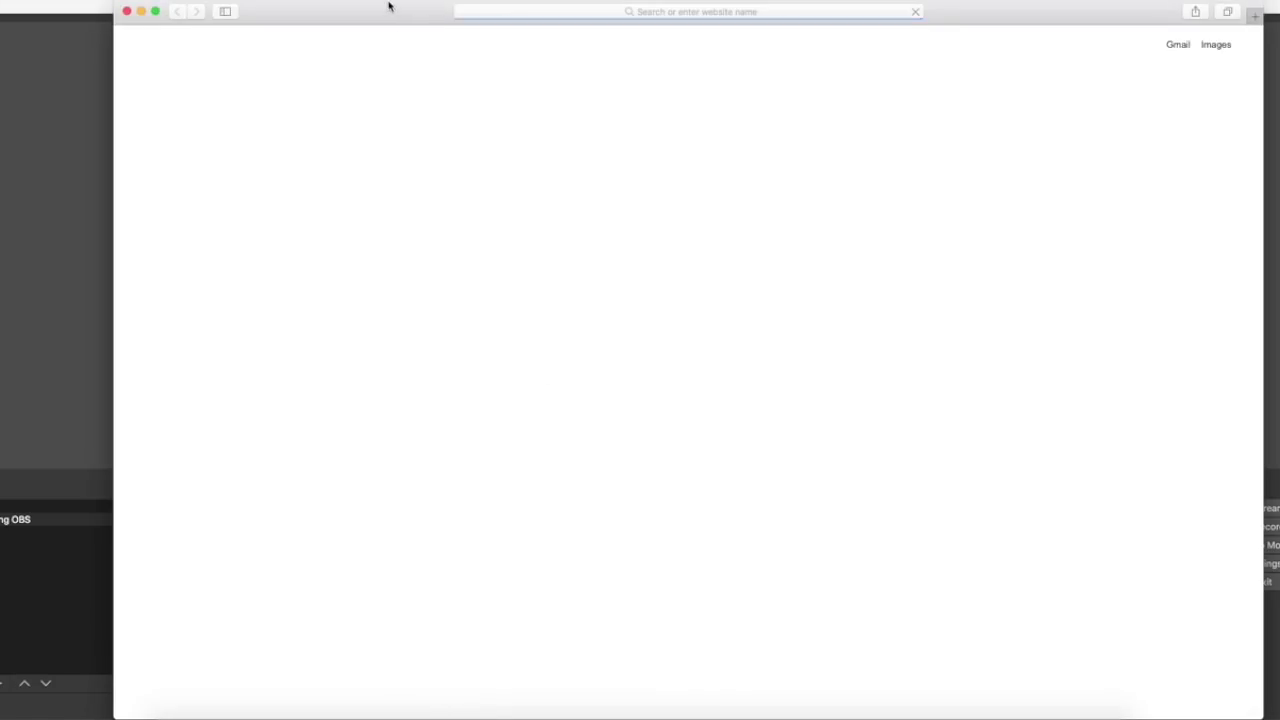
left_click_drag(380, 14, 624, 180)
left_click_drag(358, 292, 1019, 237)
left_click_drag(1117, 174, 283, 105)
left_click_drag(493, 121, 586, 25)
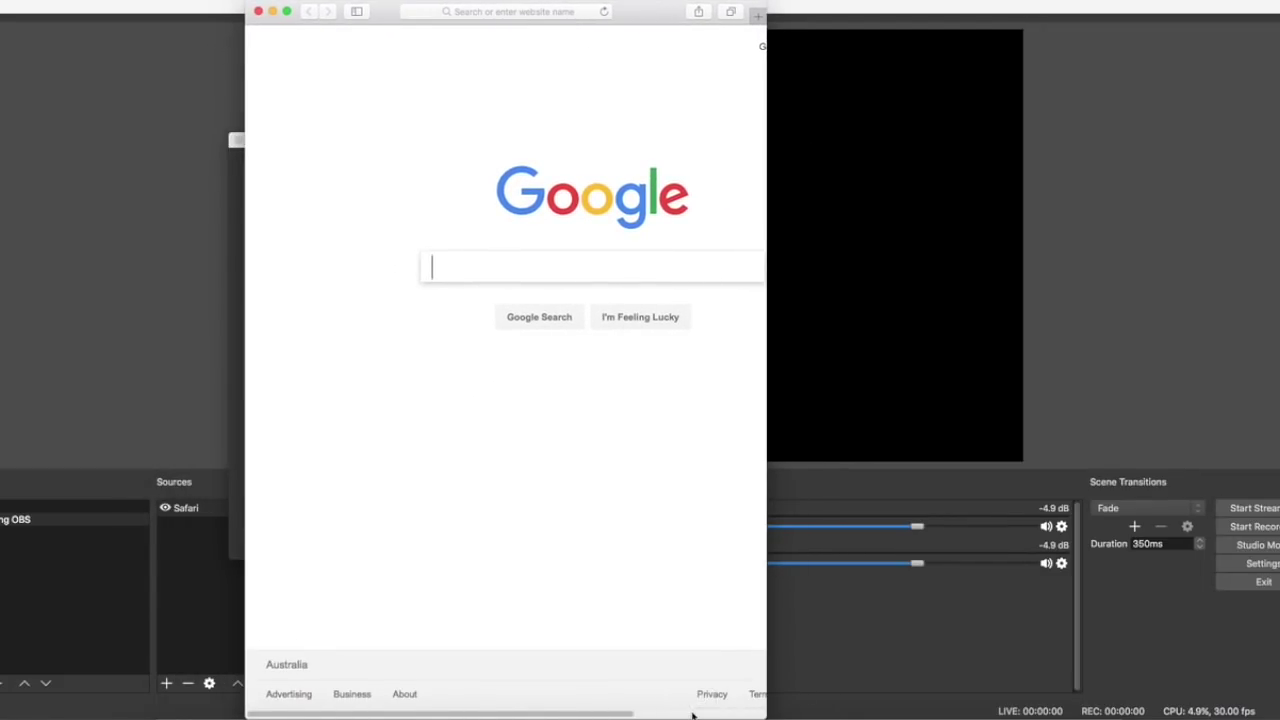
left_click_drag(696, 716, 680, 95)
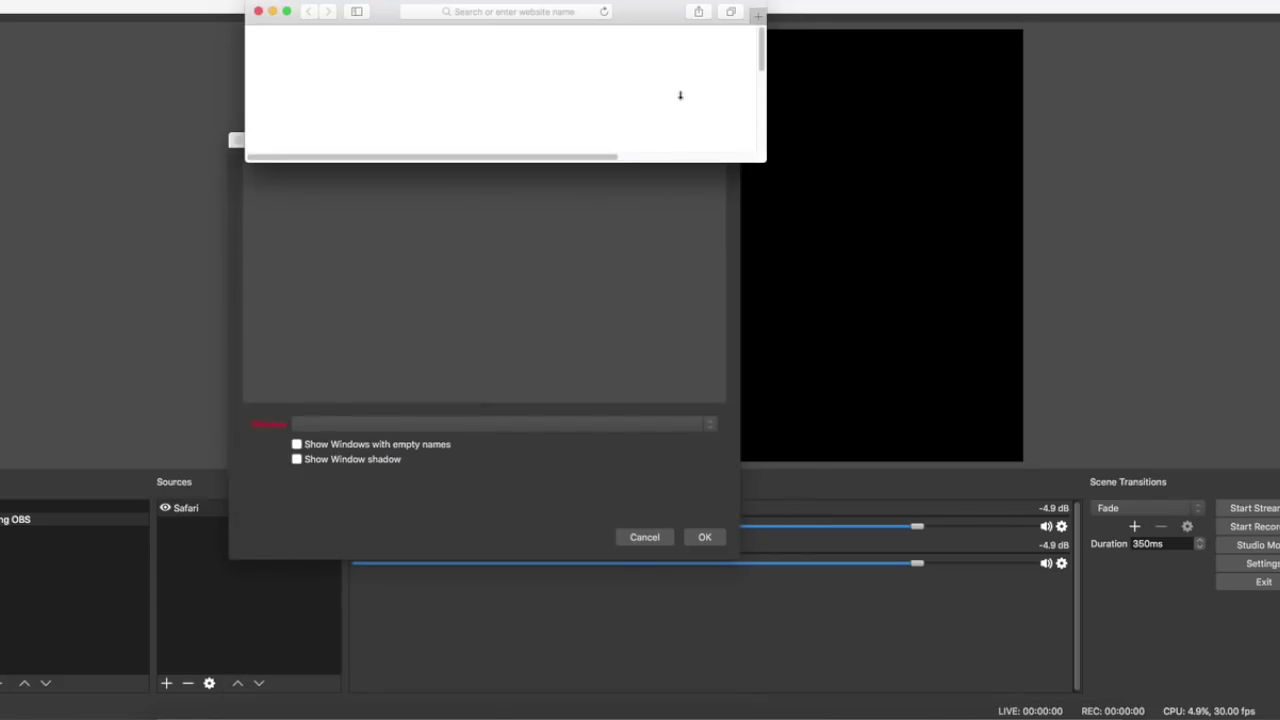
left_click_drag(660, 20, 1274, 541)
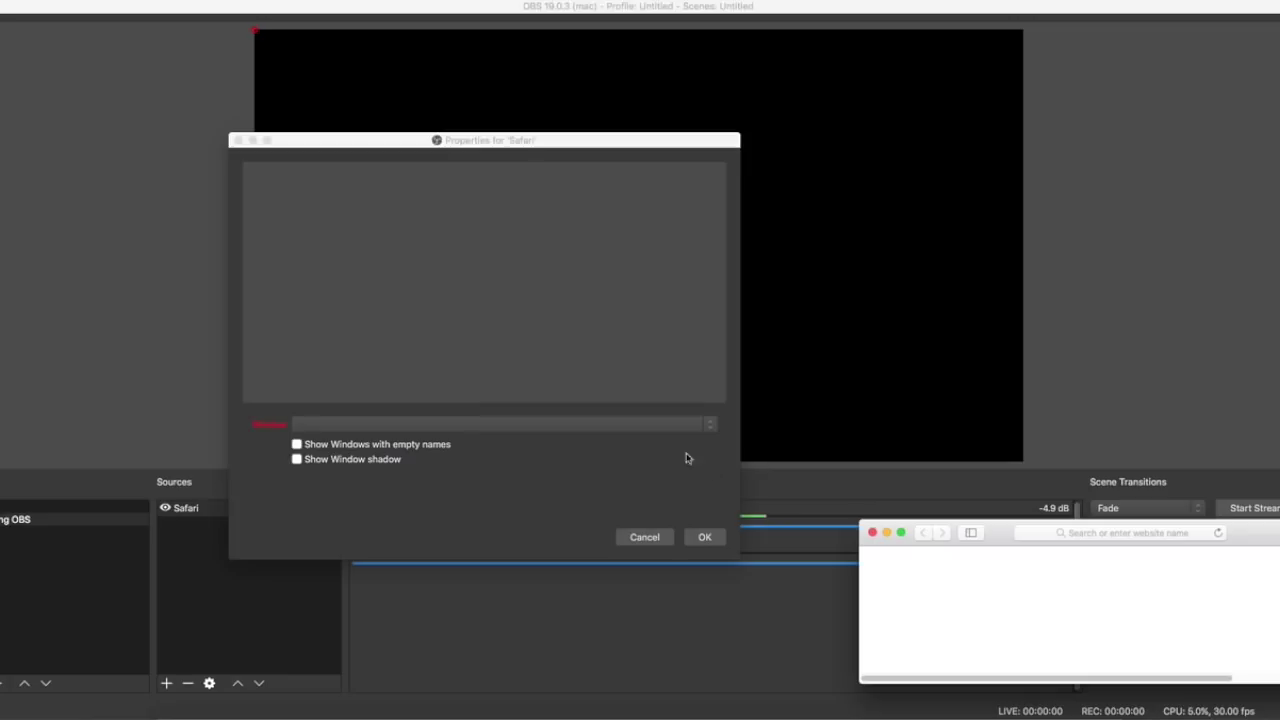
- Set the Safari source to capture the "[OBS] OBS 19.0.3 (mac) - Profile: Untitled - Scenes: Untitled" window and accept its properties
left_click(711, 425)
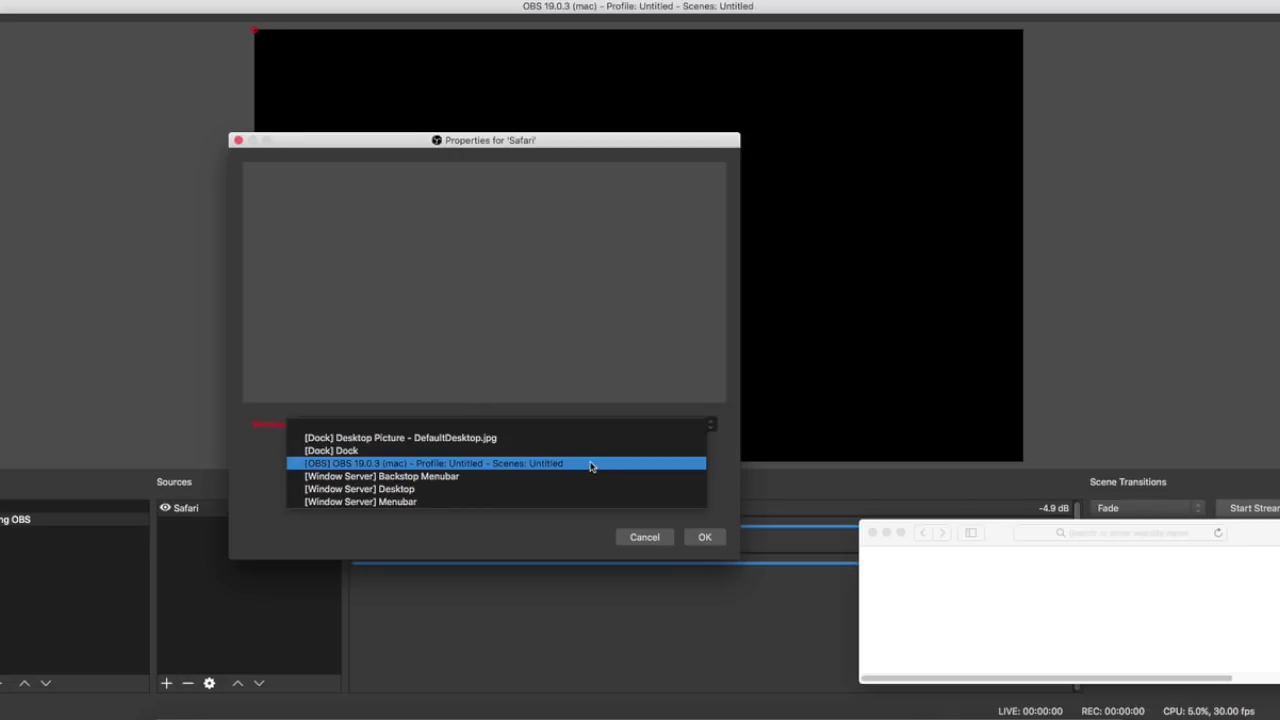
left_click(984, 579)
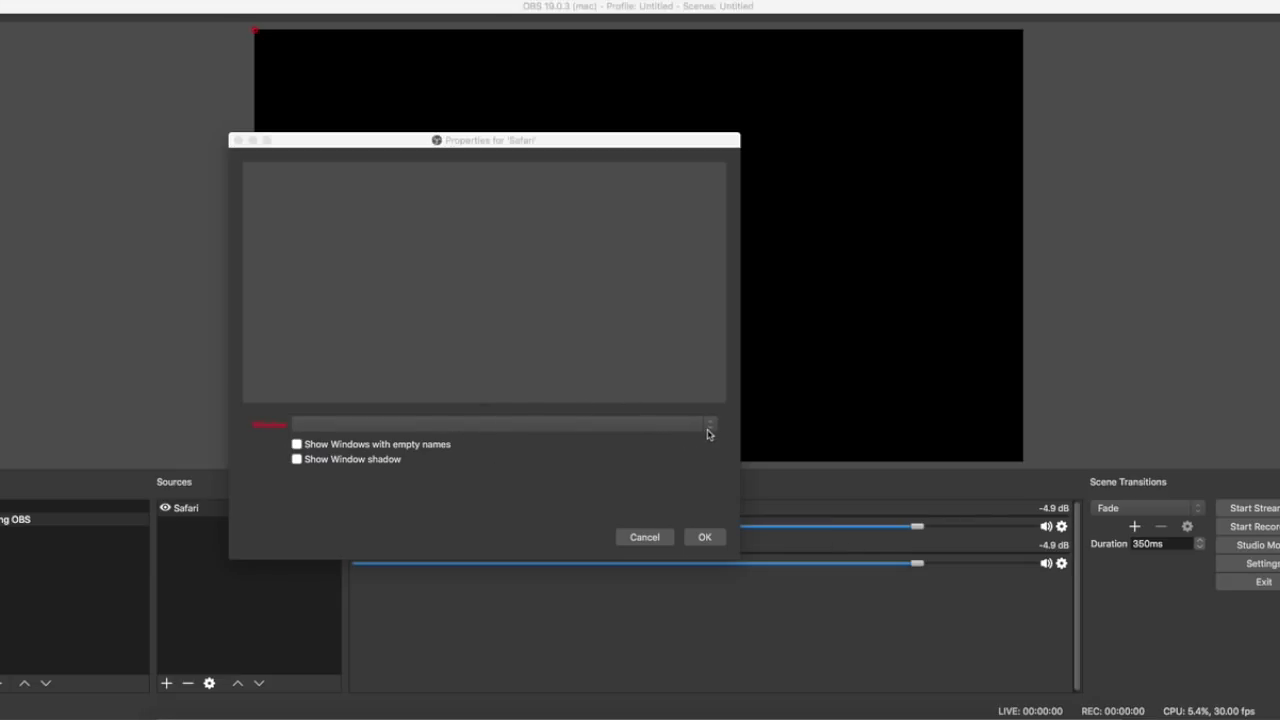
left_click(708, 432)
left_click(480, 466)
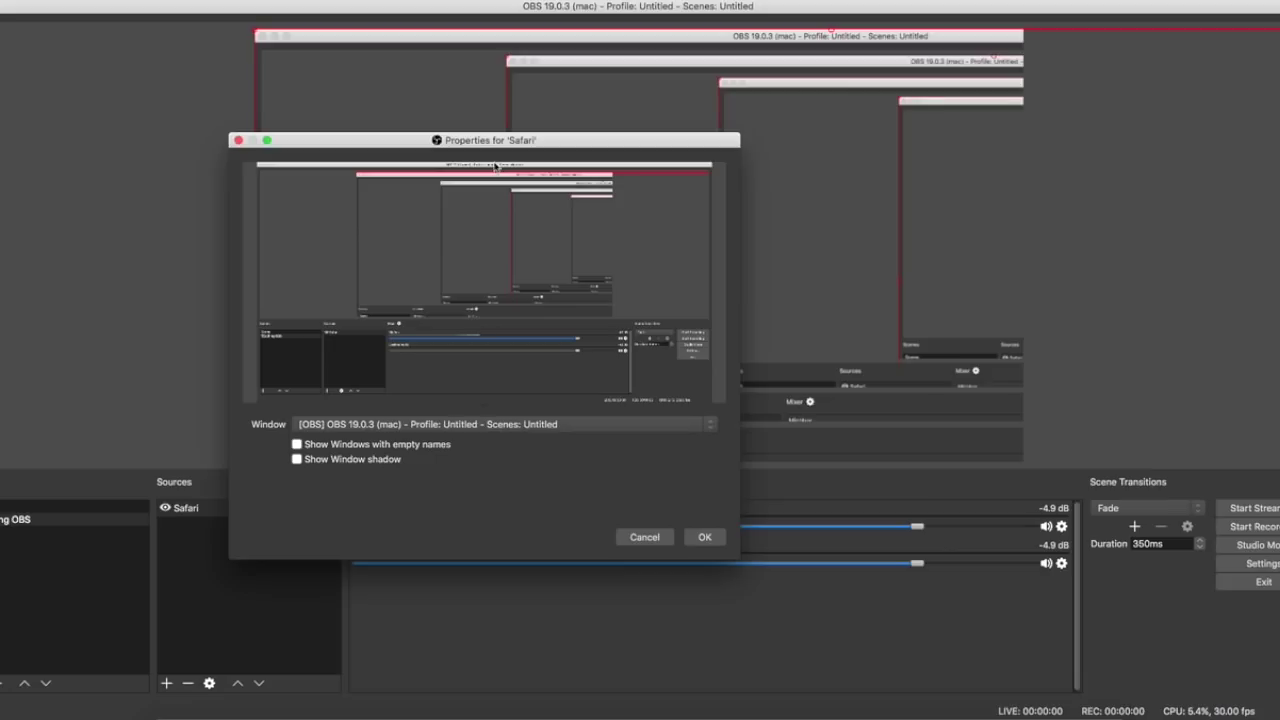
left_click_drag(501, 142, 748, 445)
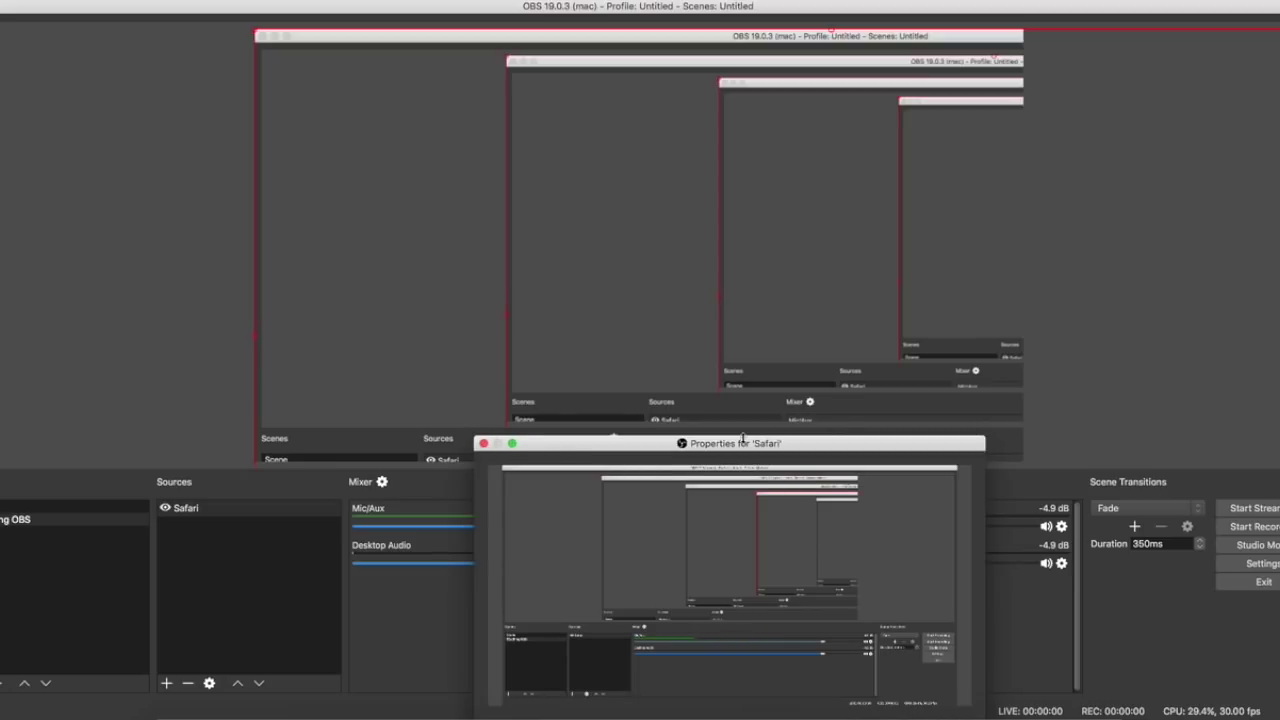
left_click_drag(743, 449, 698, 175)
left_click(910, 565)
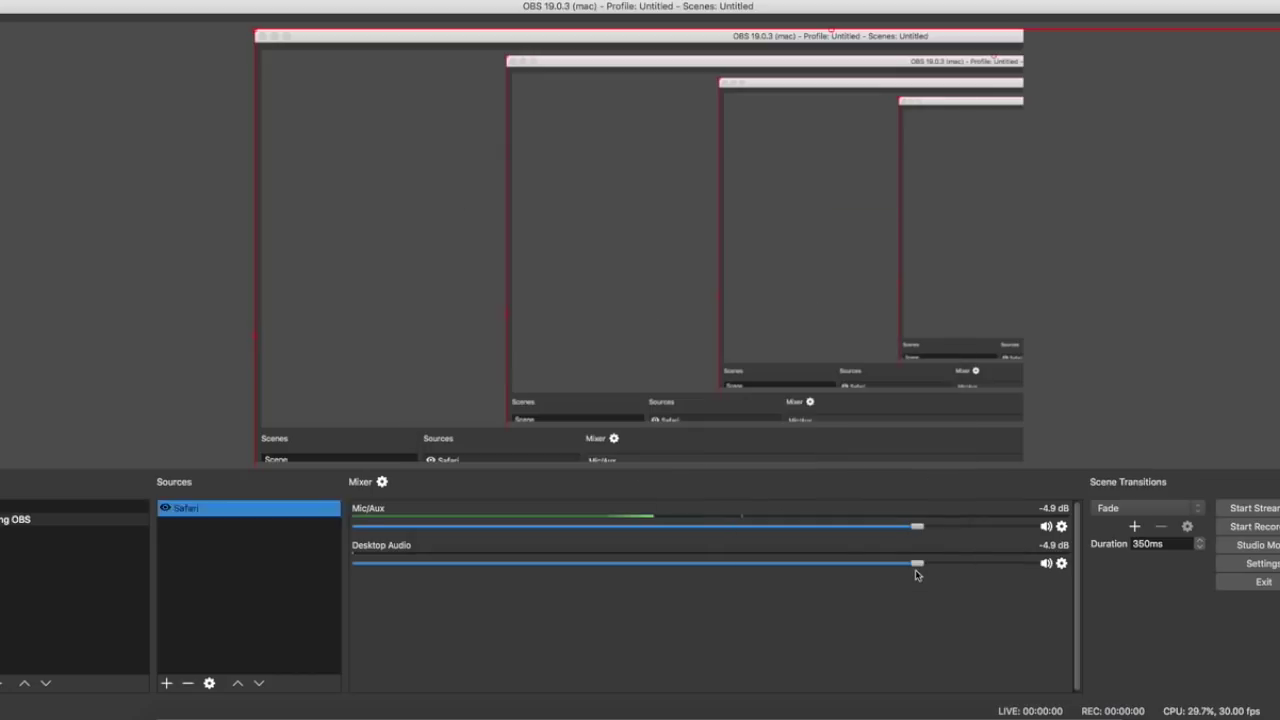
mouse_move(513, 70)
left_mouse_down()
mouse_move(488, 72)
mouse_move(527, 66)
mouse_move(791, 108)
mouse_move(574, 63)
mouse_move(515, 65)
left_mouse_up()
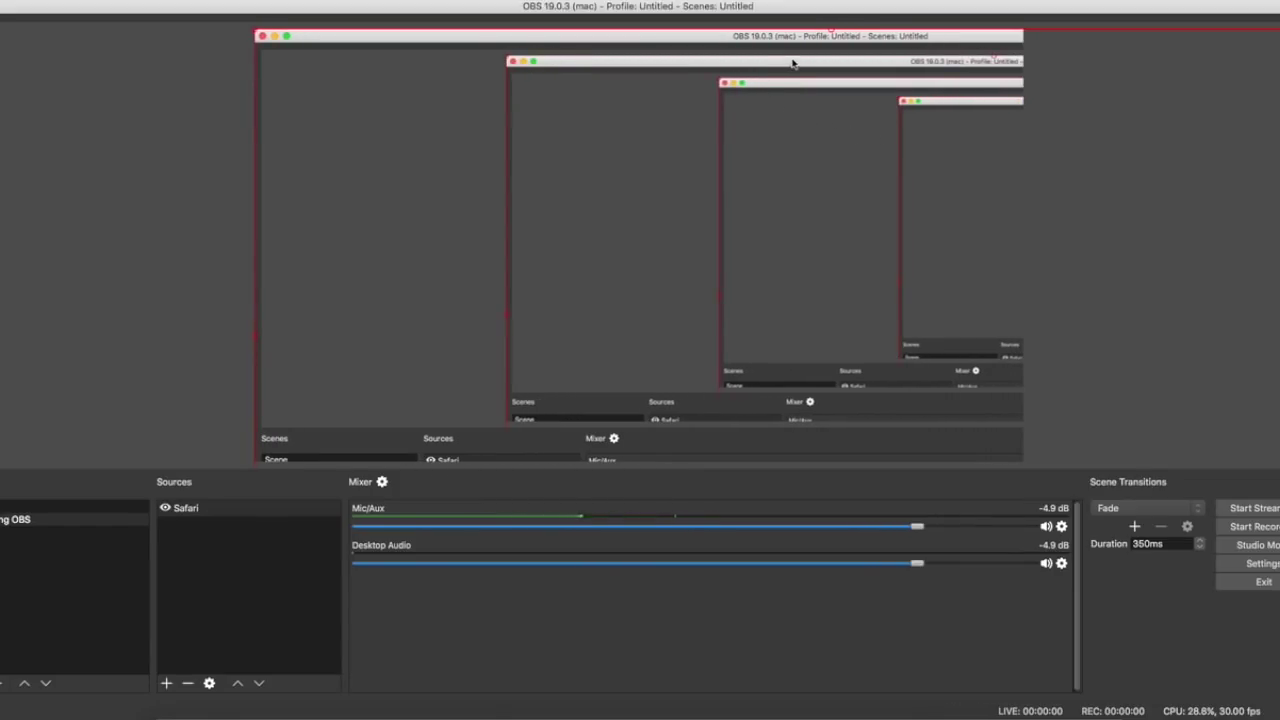
right_click(215, 511)
left_click(298, 624)
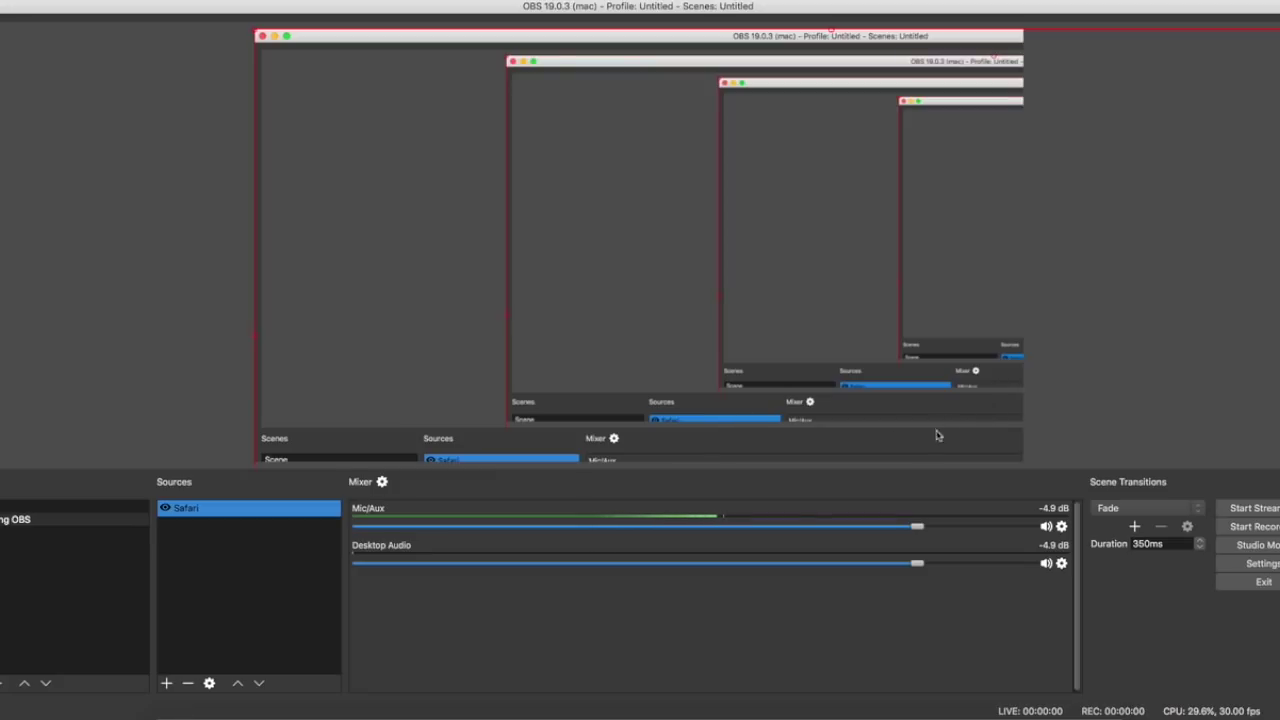
right_click(293, 510)
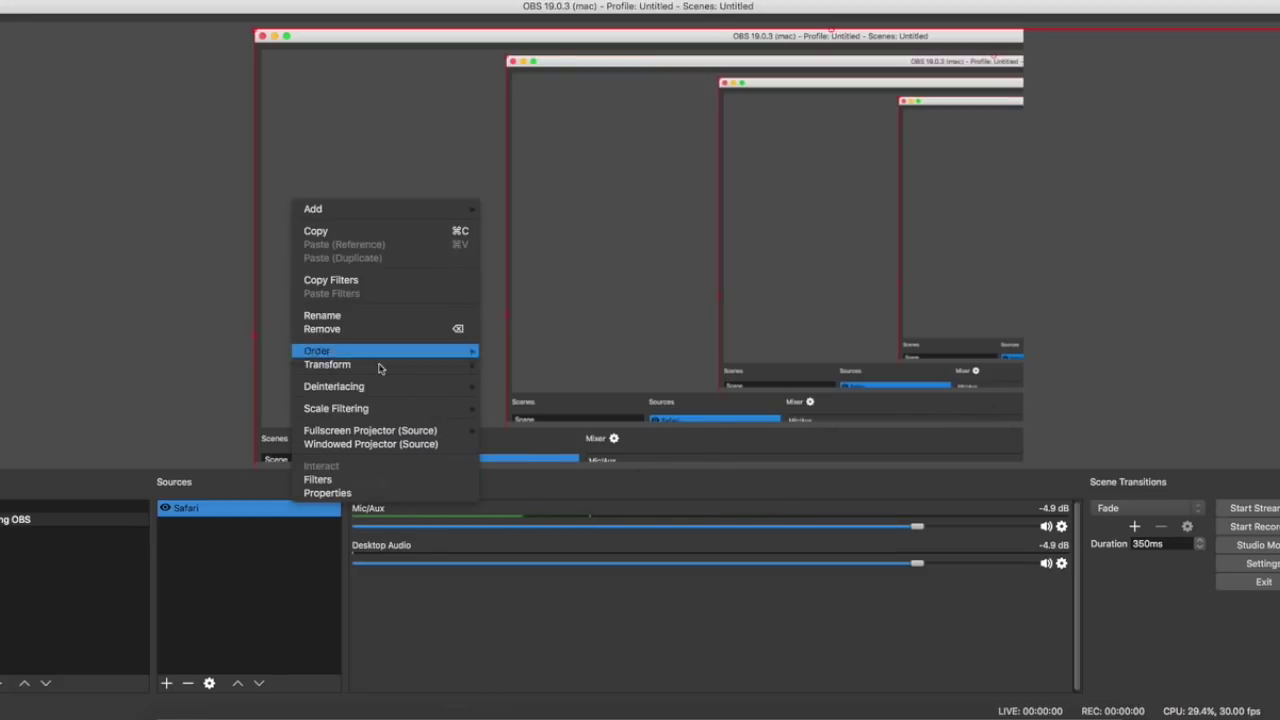
left_click(230, 576)
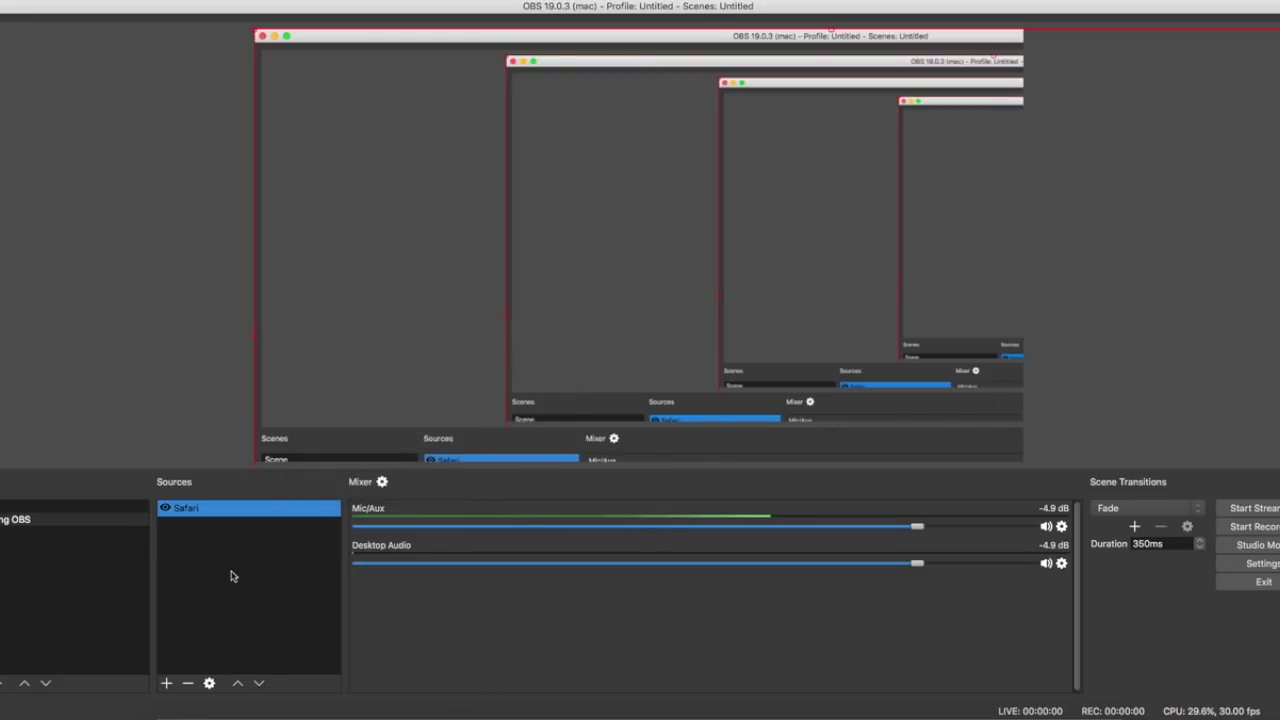
right_click(232, 509)
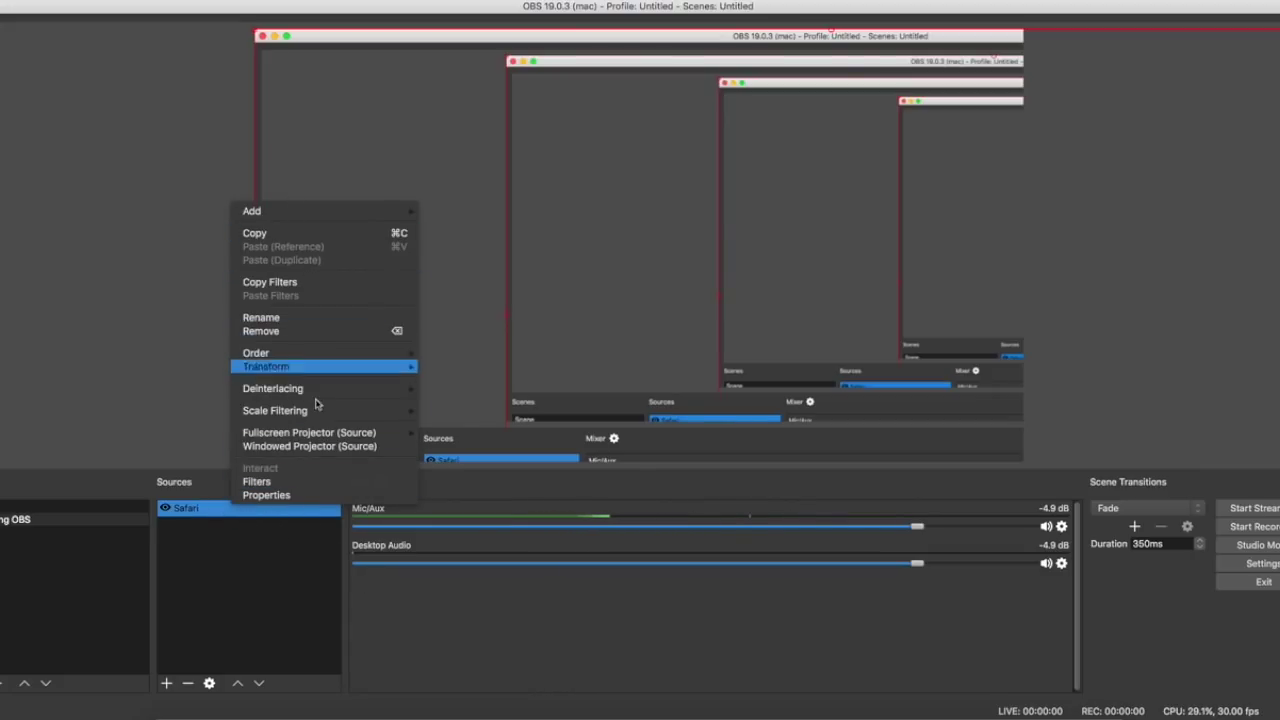
left_click(210, 587)
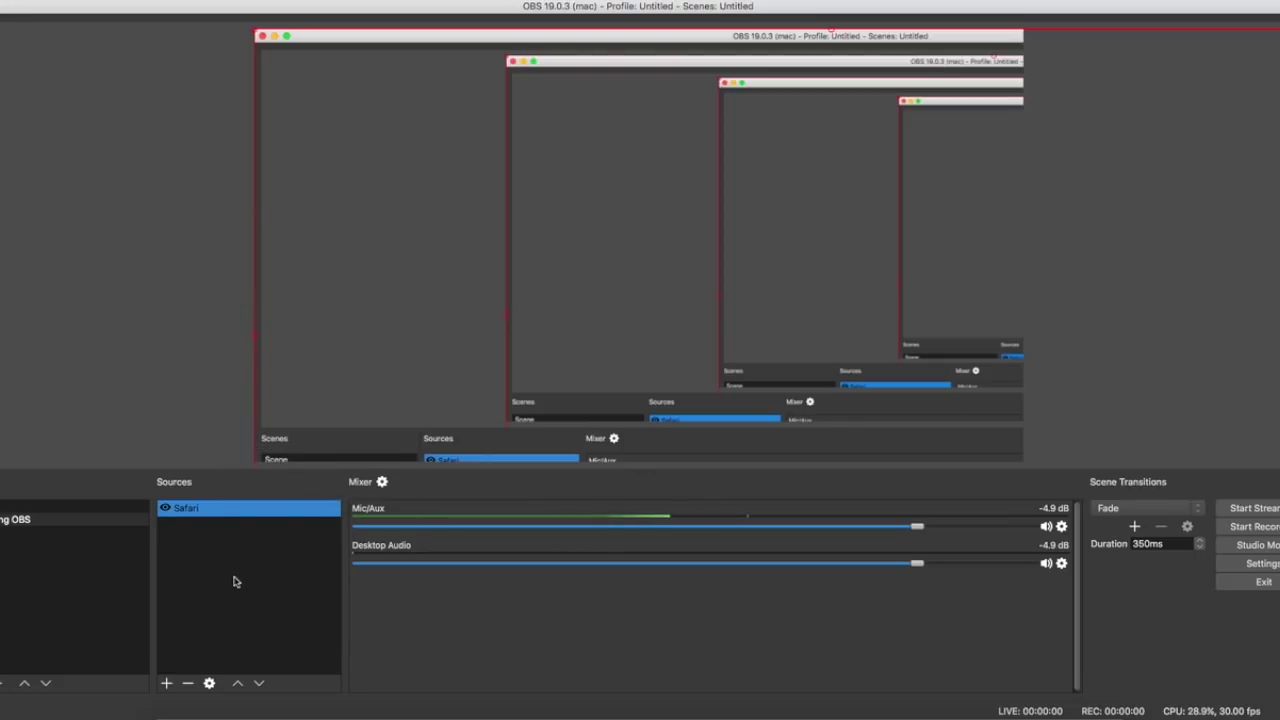
right_click(244, 563)
mouse_move(259, 572)
left_click(212, 573)
- Apply the Stretch to screen transform to the Safari window capture source
right_click(208, 514)
mouse_move(340, 413)
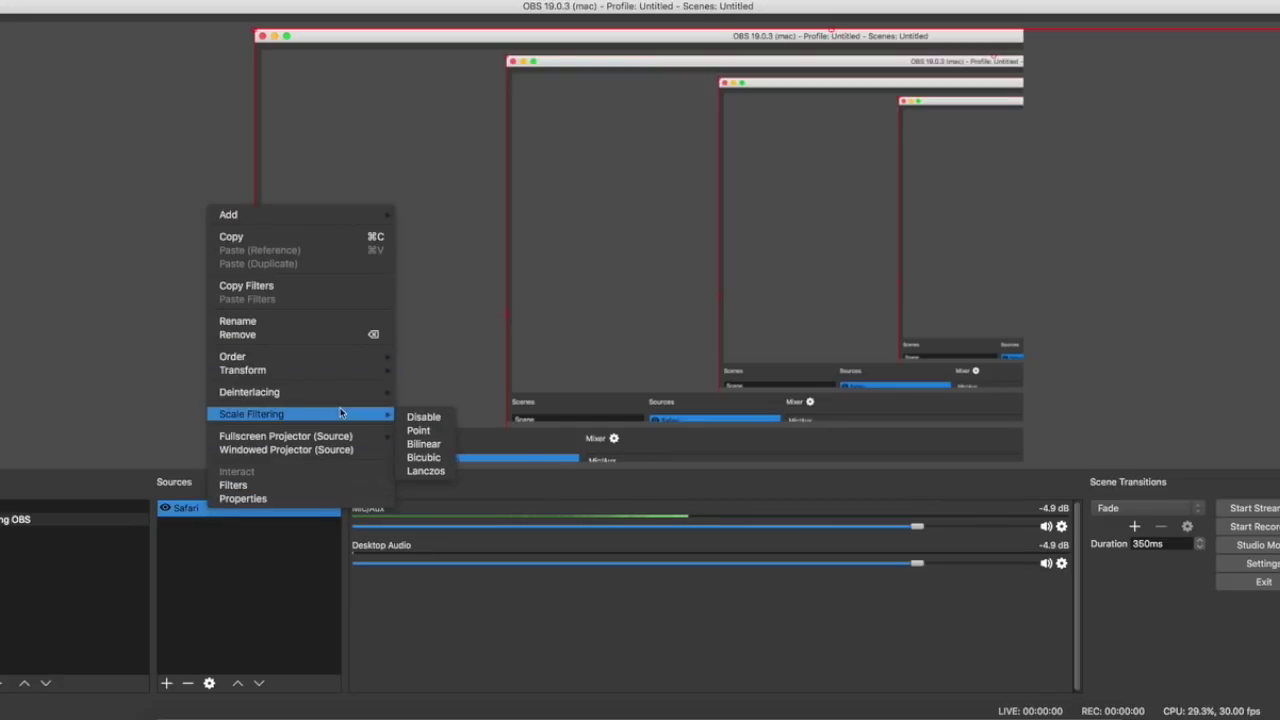
mouse_move(281, 384)
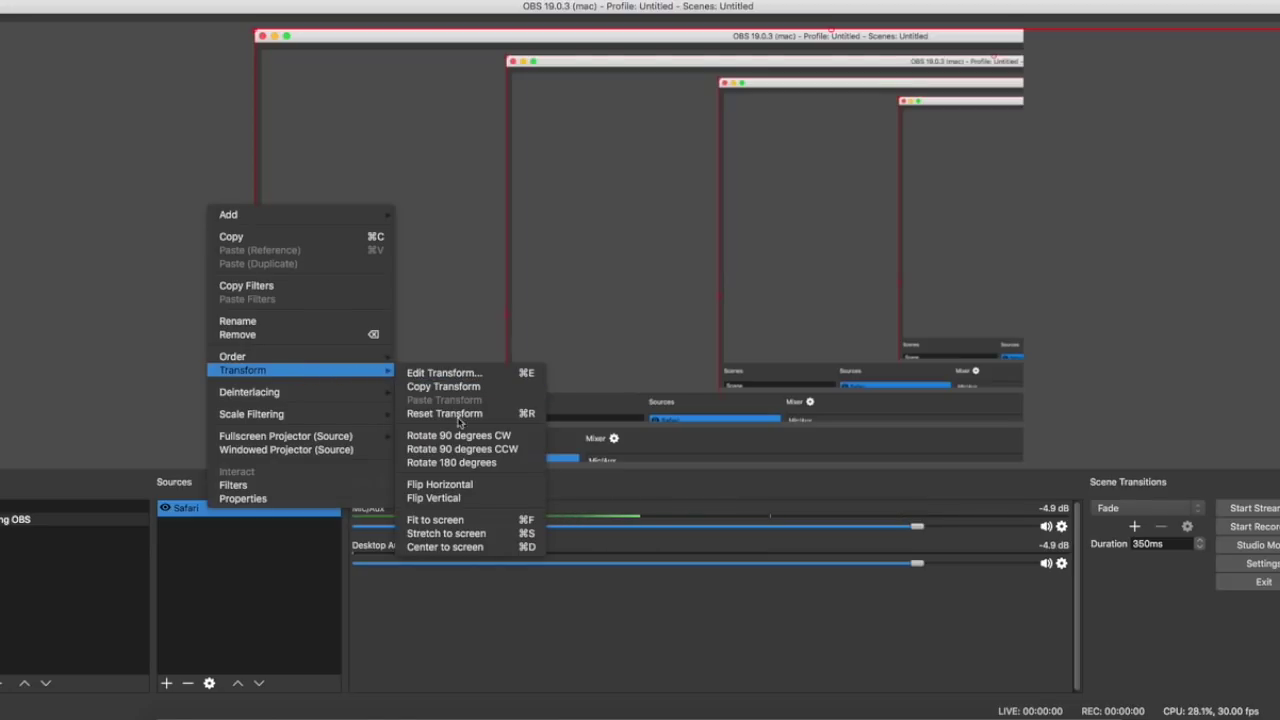
left_click(478, 534)
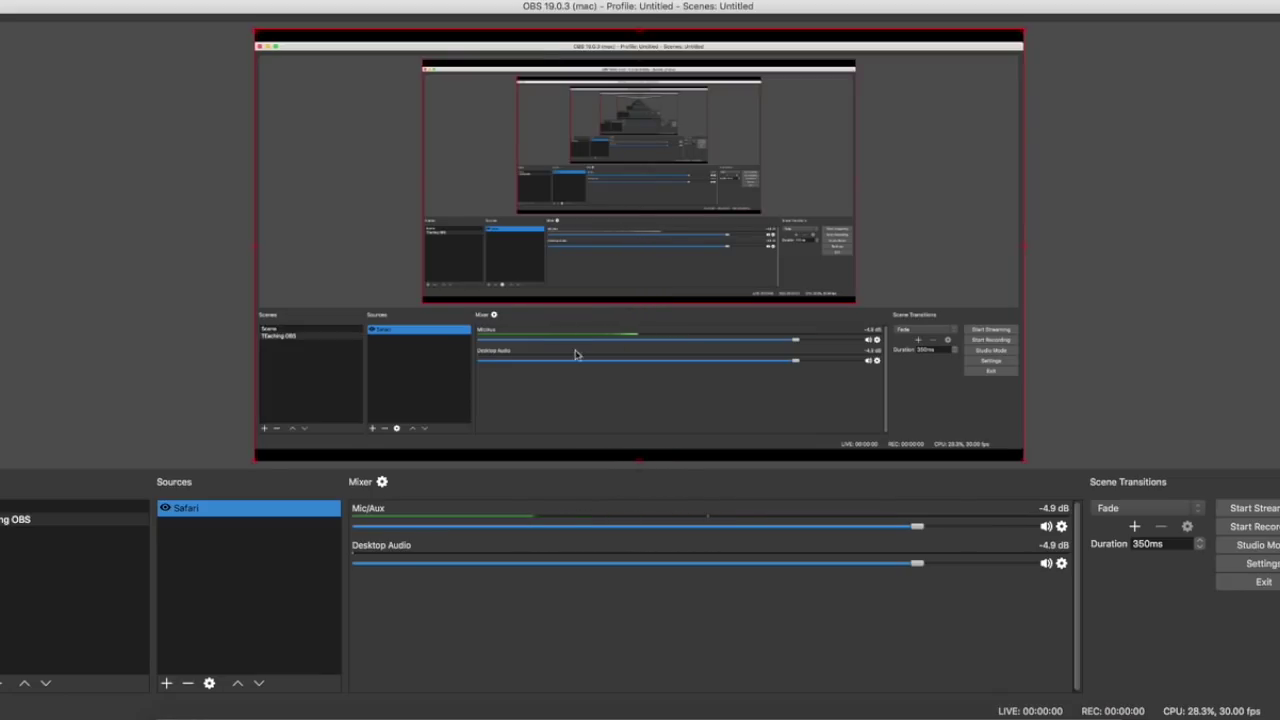
- Add a new video capture device source named FACE to the scene
right_click(217, 539)
mouse_move(262, 549)
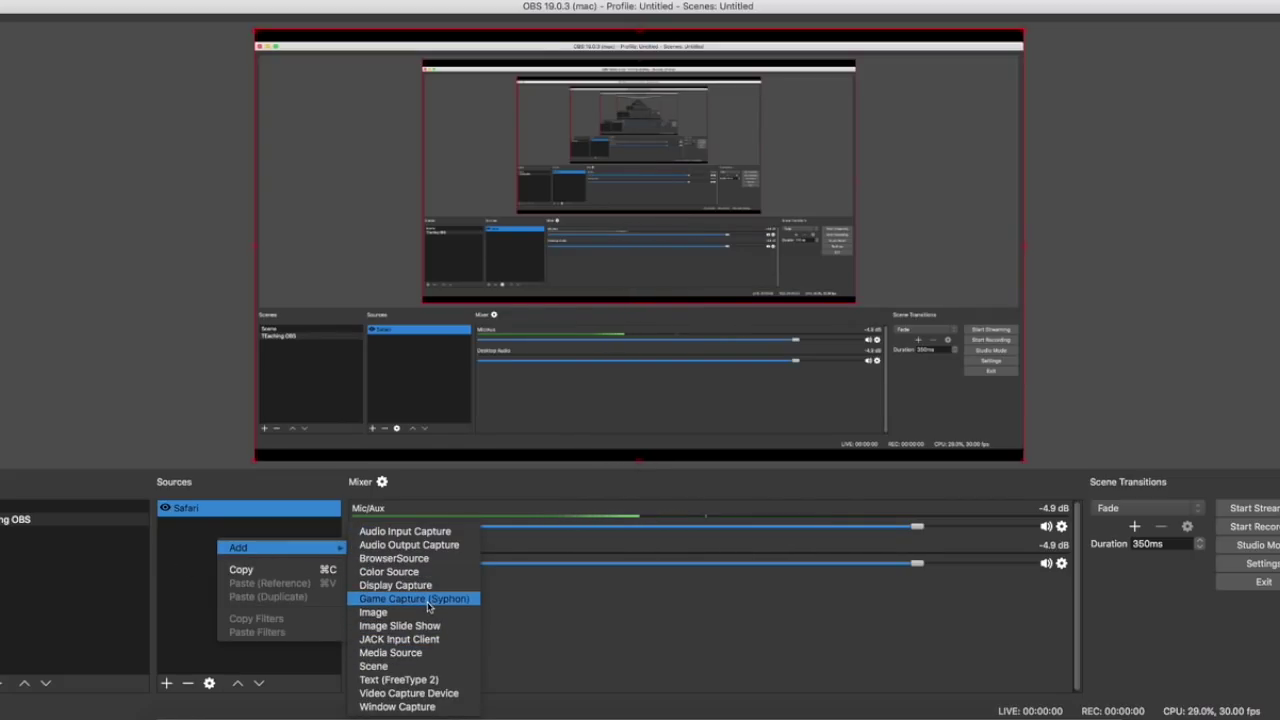
left_click(420, 693)
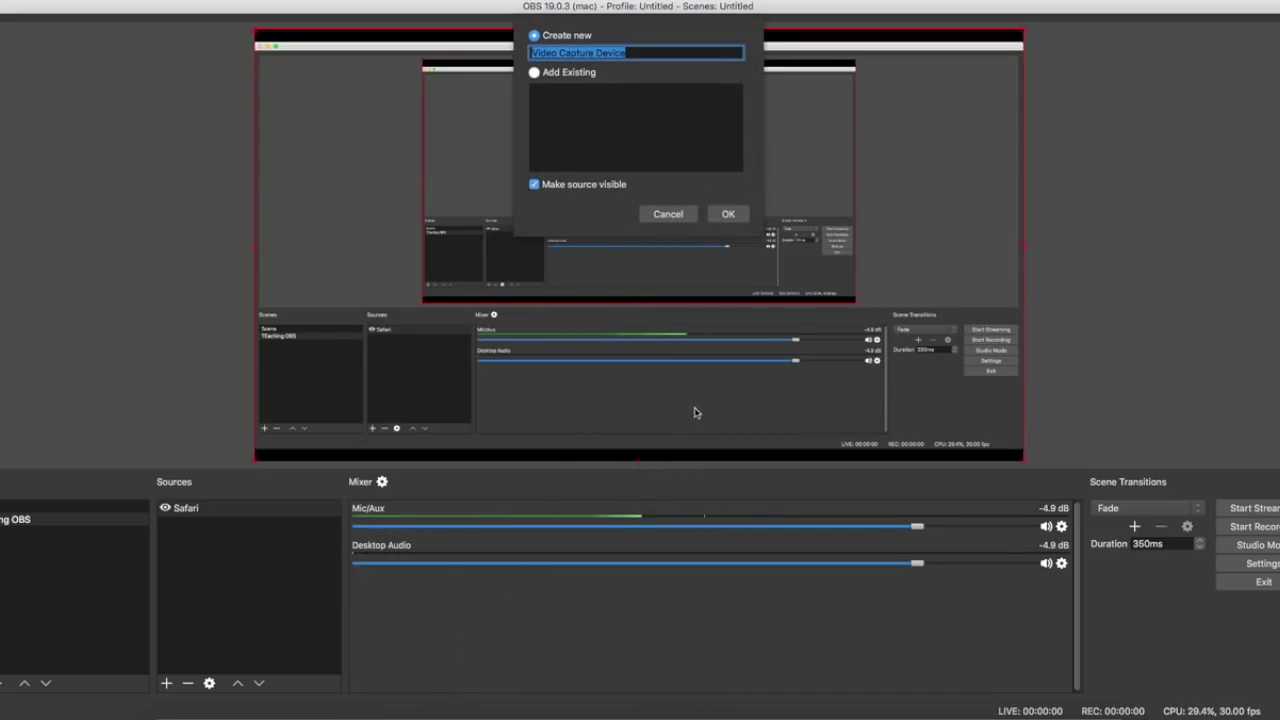
key("BackSpace")
type("FA")
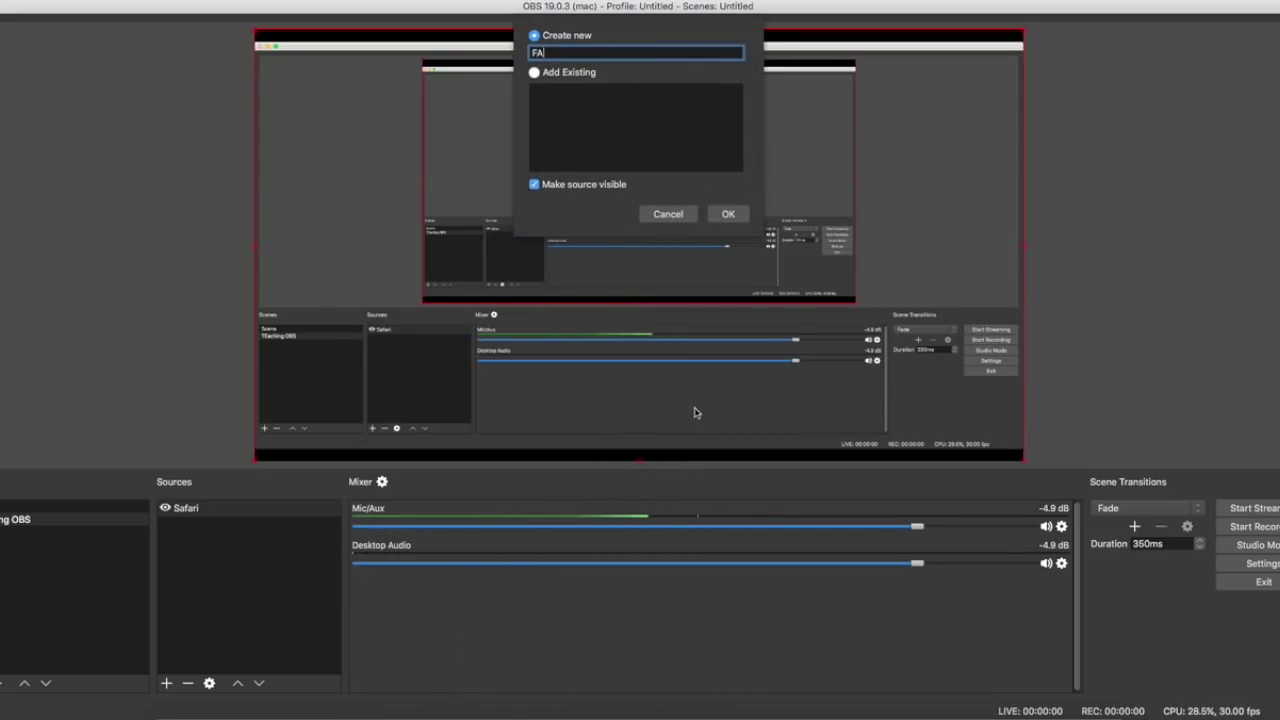
type("CE")
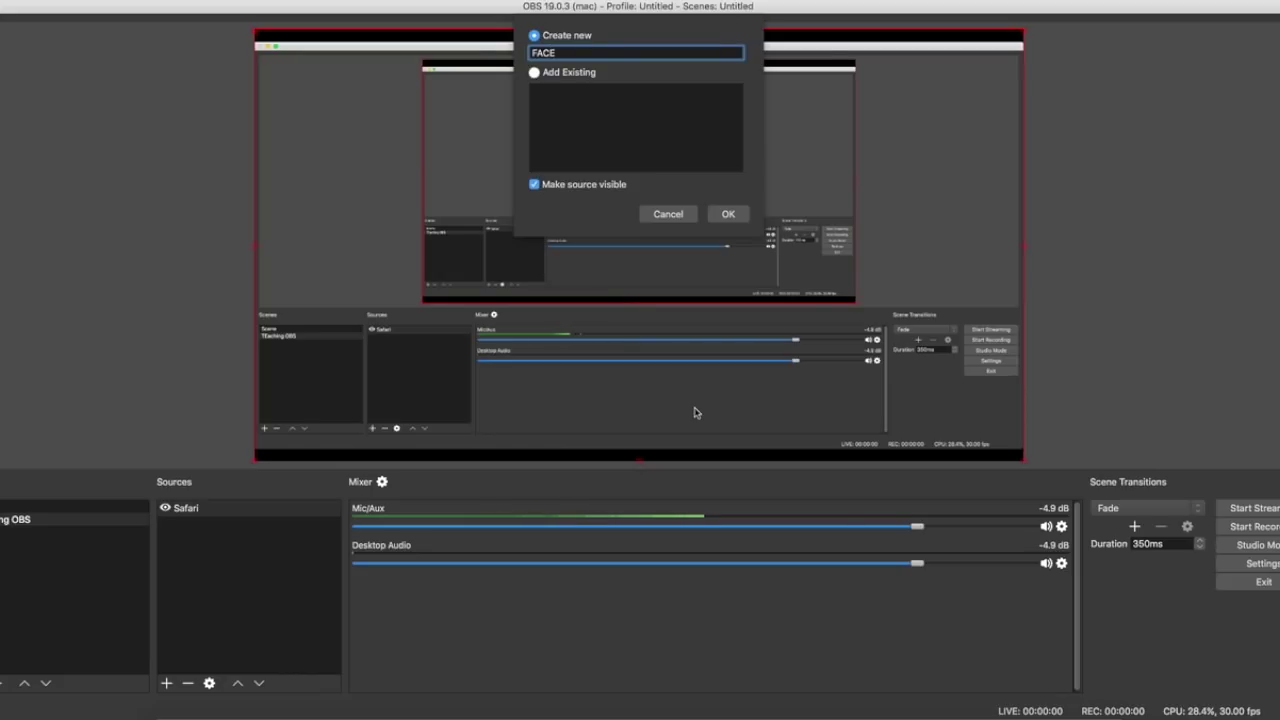
left_click(729, 215)
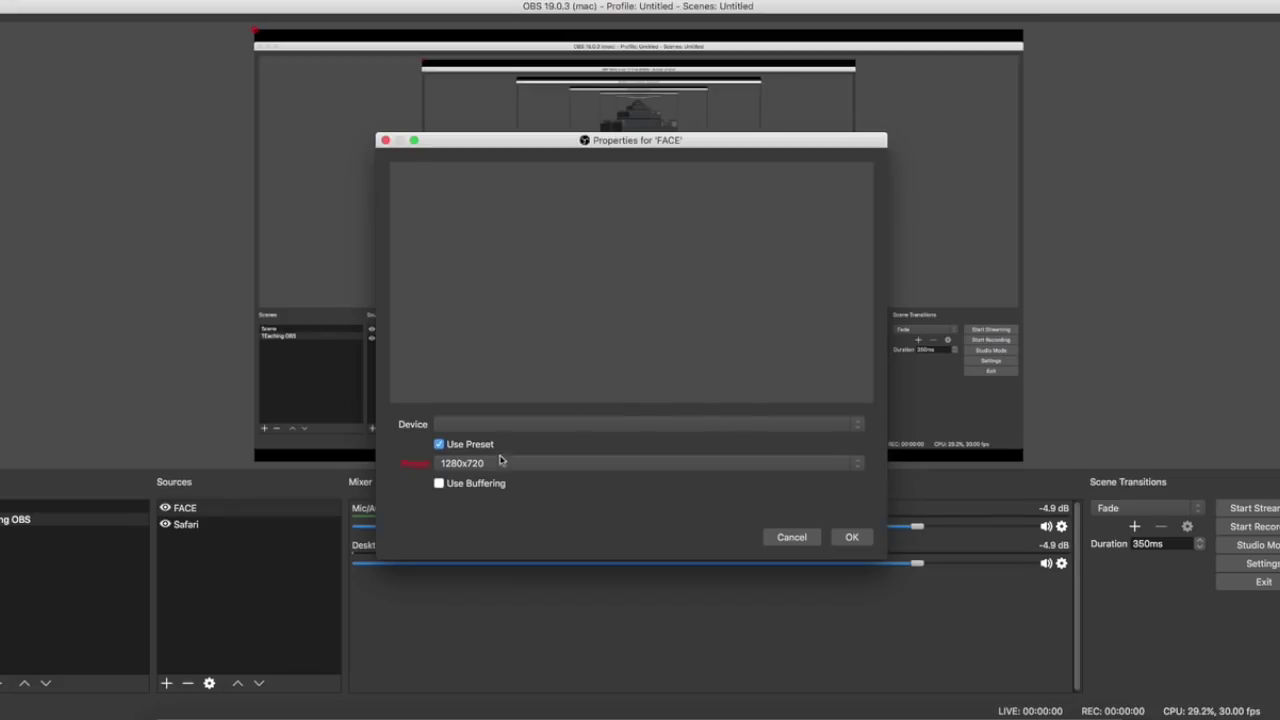
- Set the FACE source's device to FaceTime HD Camera (Built-in) and accept its properties
left_click(858, 425)
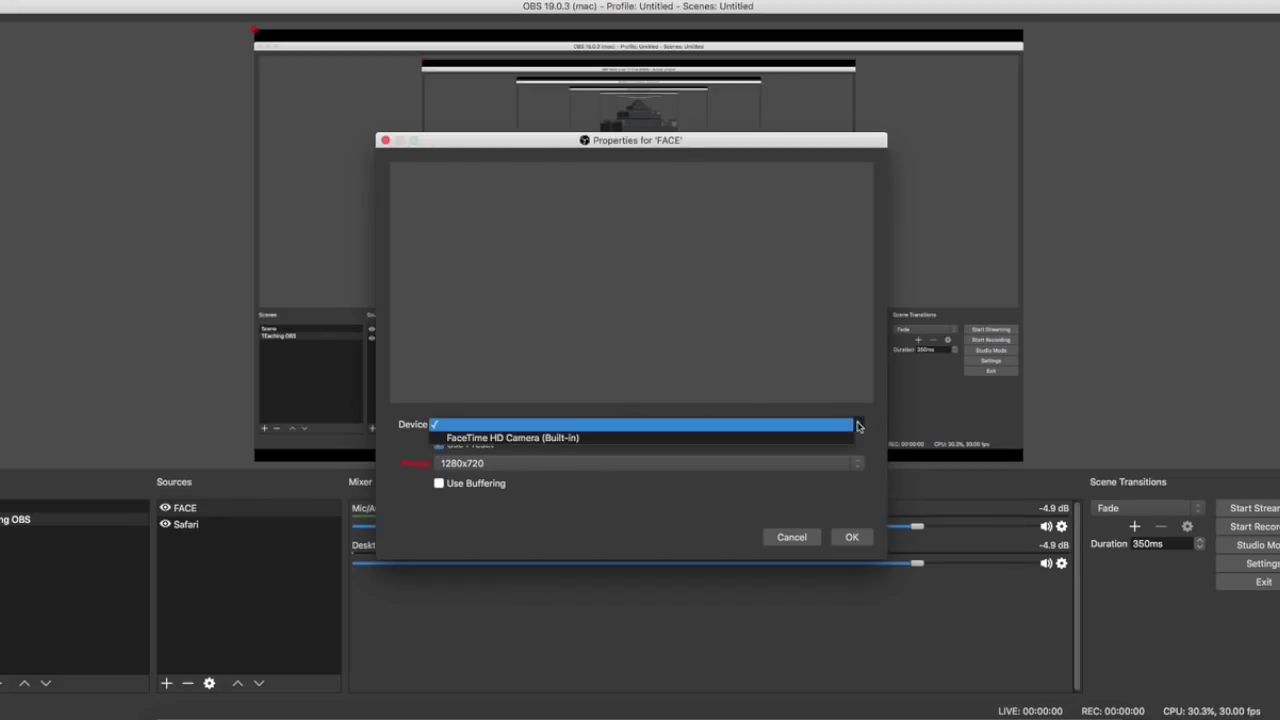
left_click(743, 451)
left_click(848, 537)
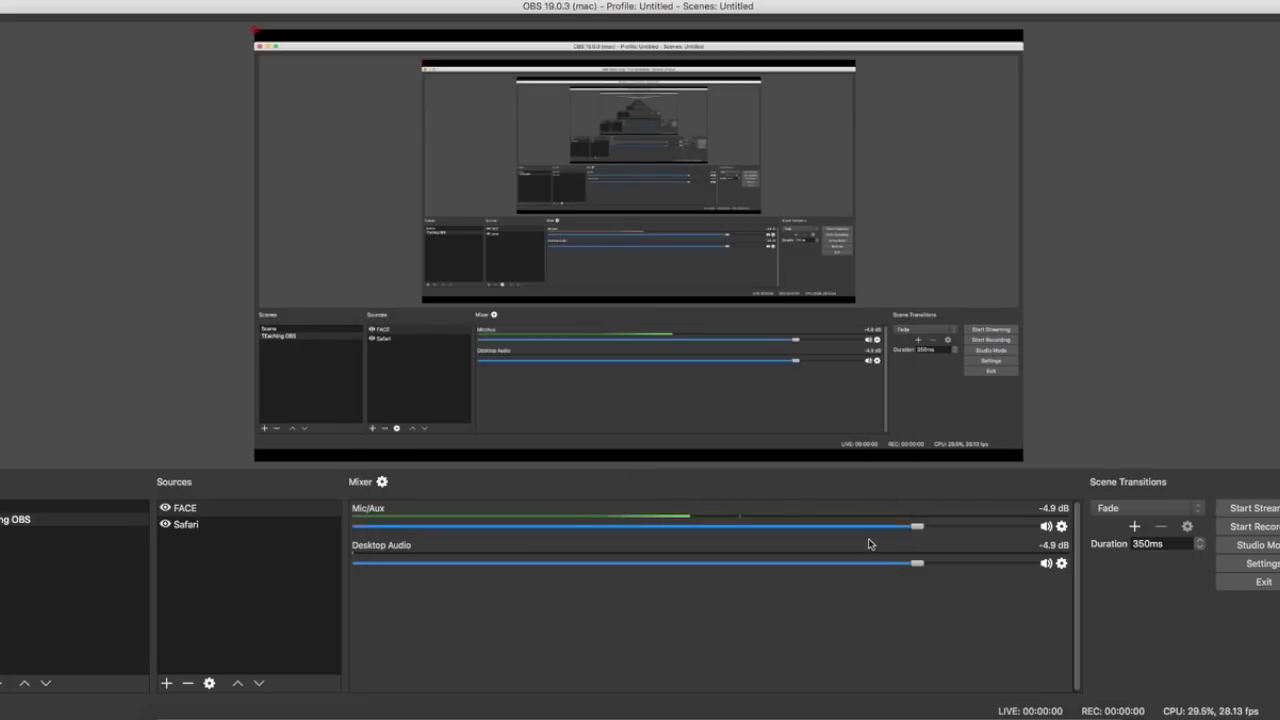
- Select the Safari and FACE sources in turn and try moving the captured window within the preview canvas
left_click(200, 527)
left_click(212, 512)
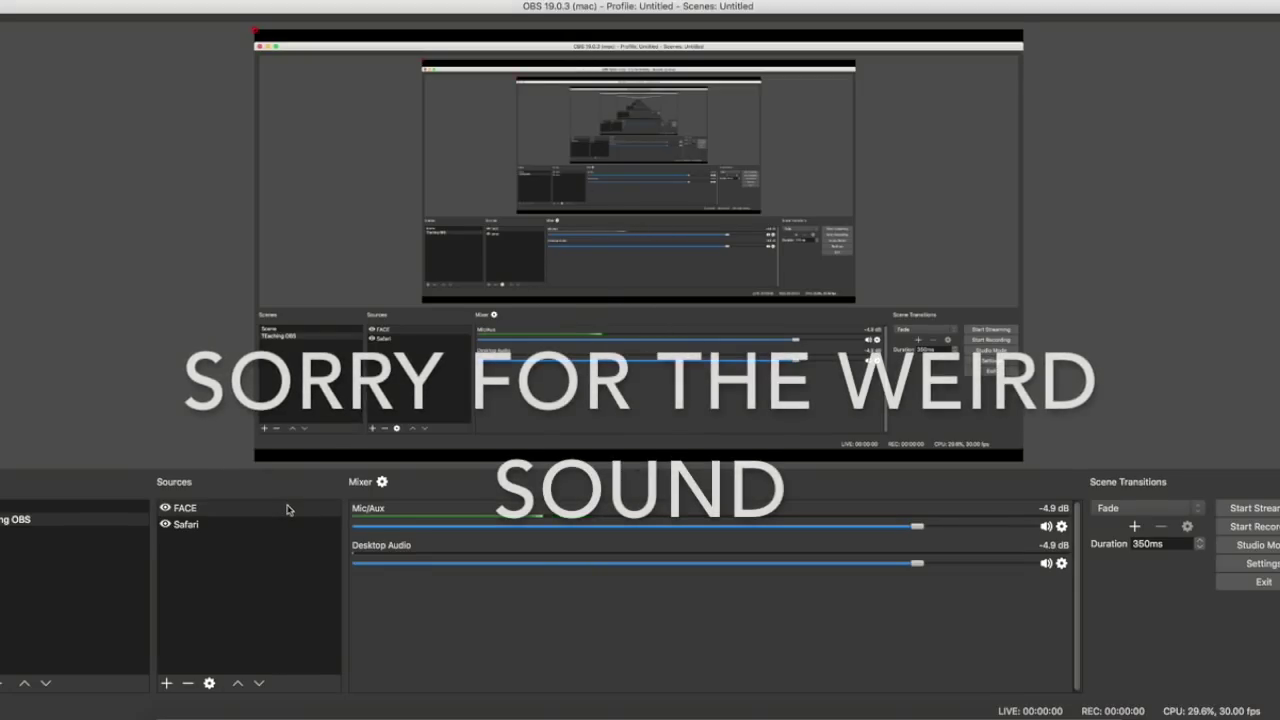
left_click_drag(349, 123, 371, 35)
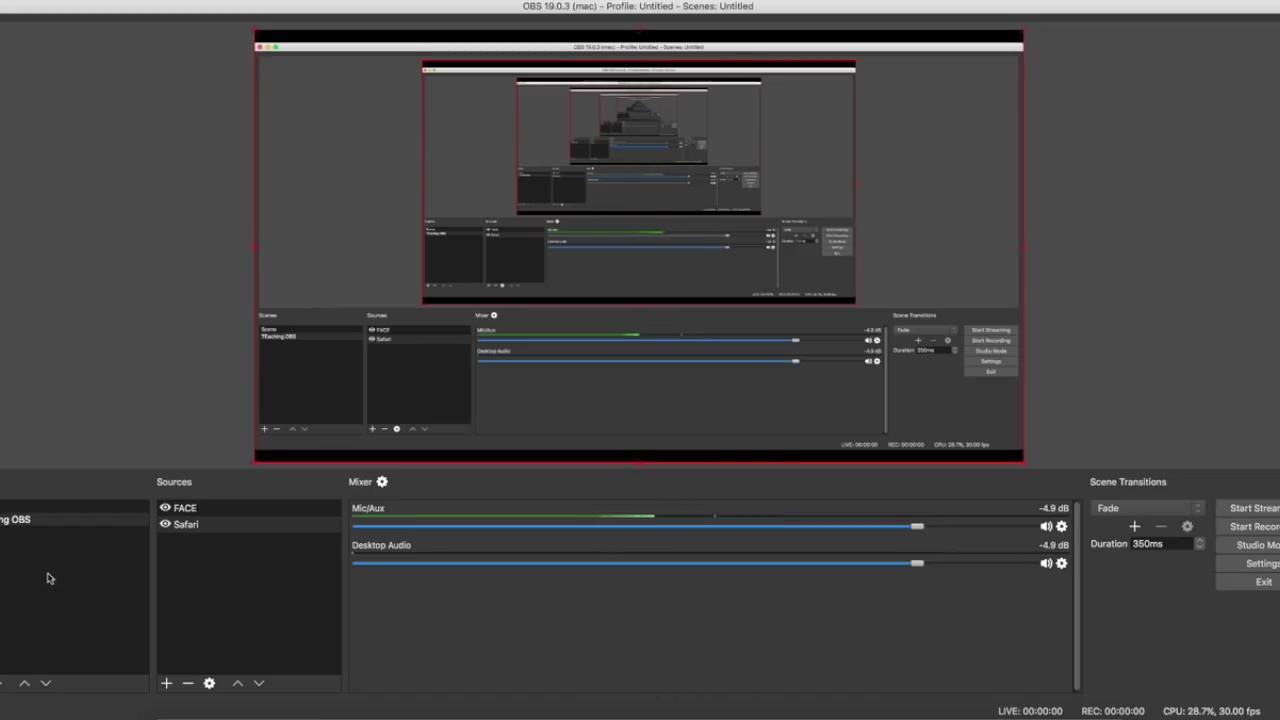
left_click_drag(904, 183, 949, 225)
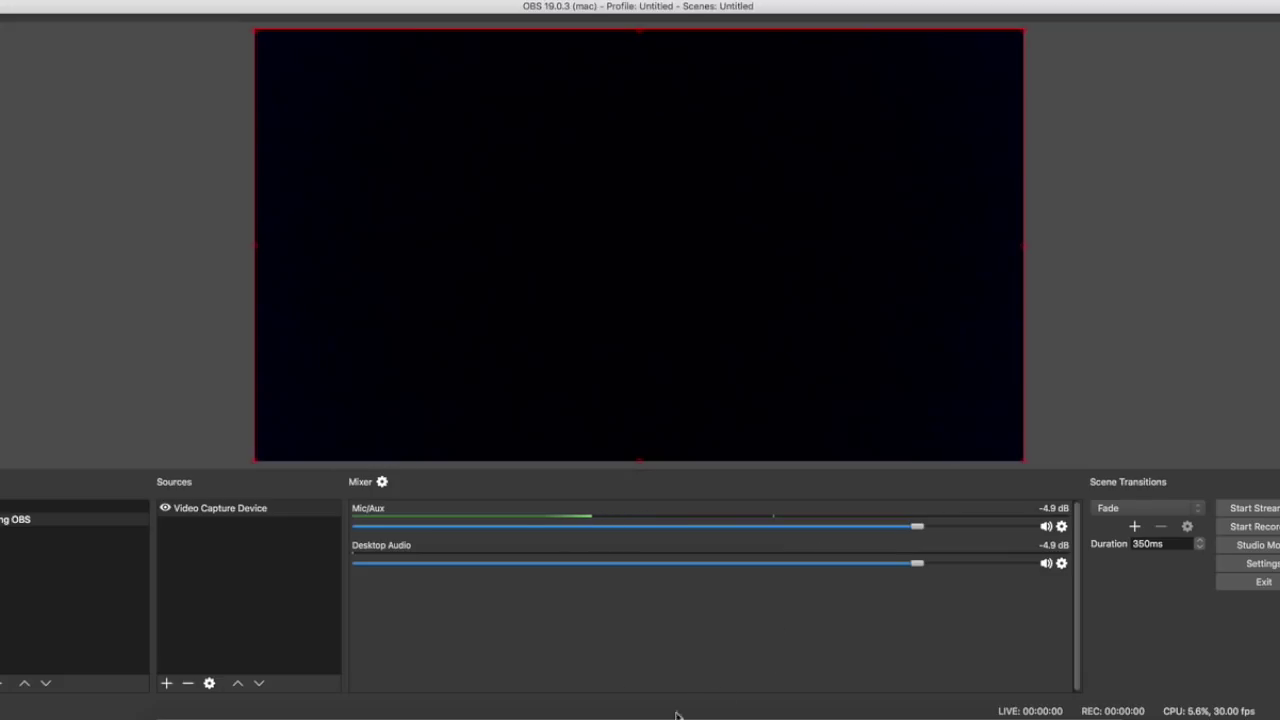
- Shrink the Video Capture Device source from its lower-left corner to a tiny size at the canvas's upper-right corner
right_click(296, 505)
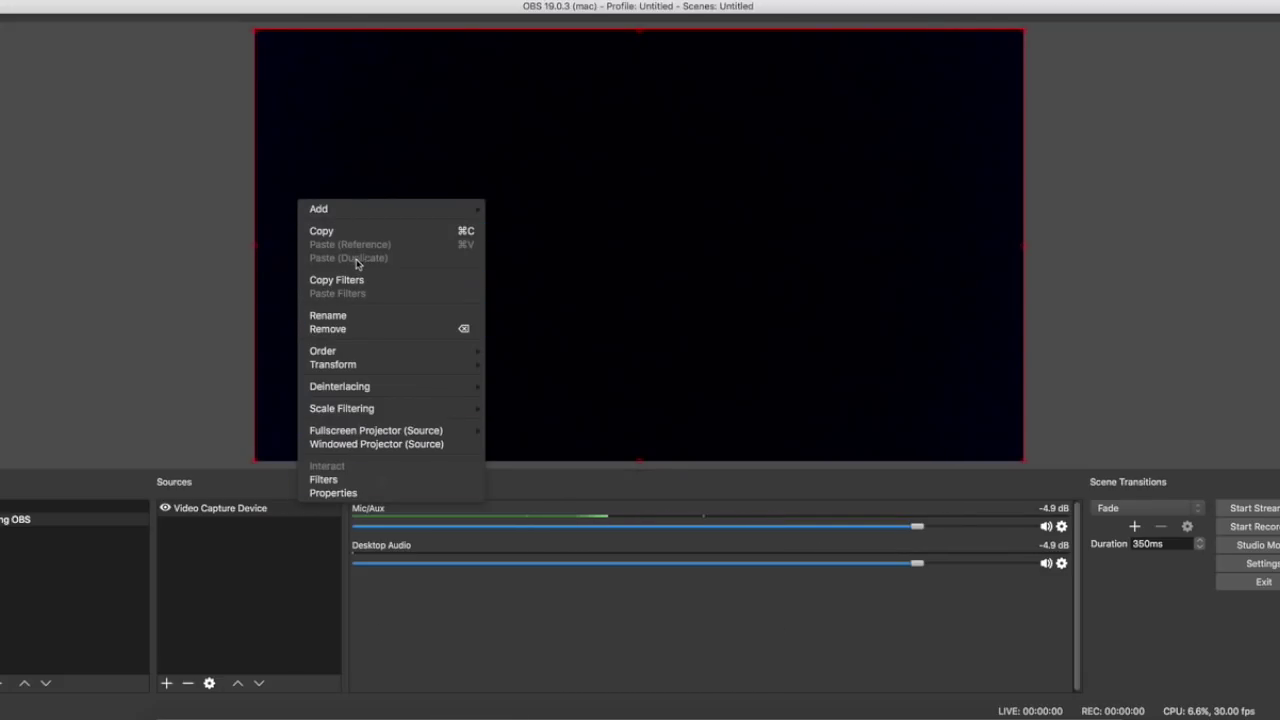
left_click(205, 595)
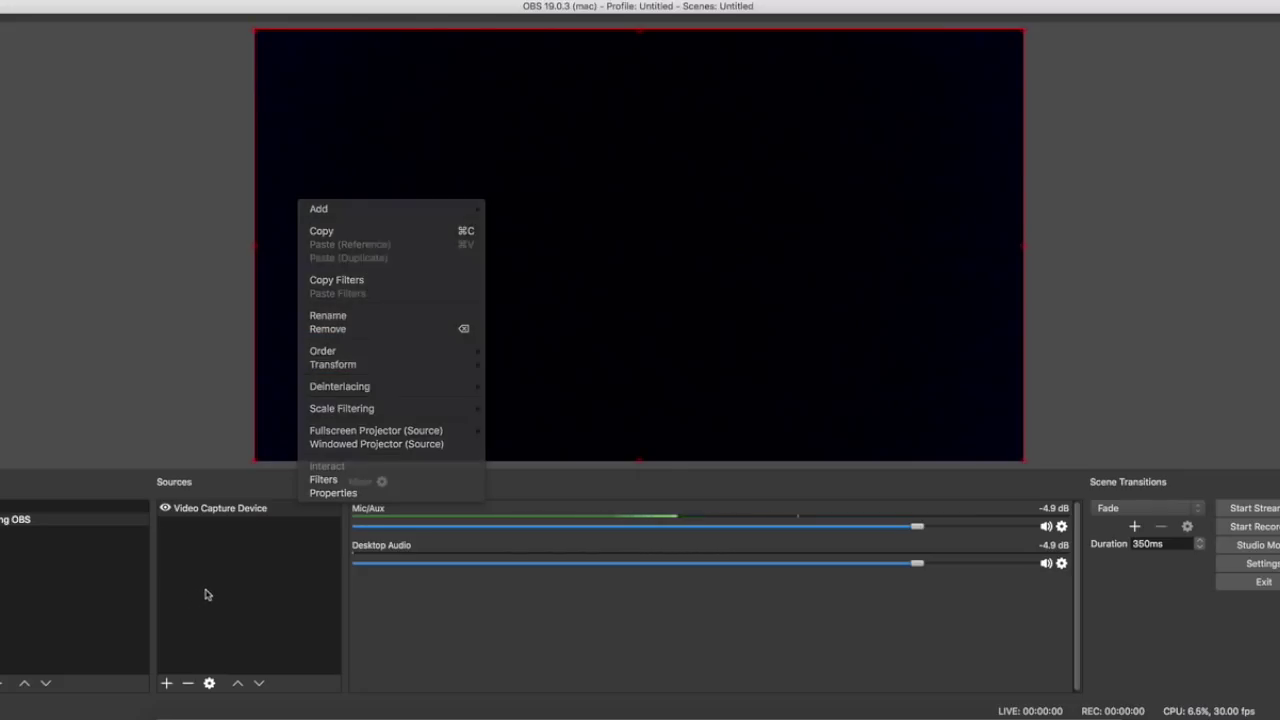
right_click(240, 512)
left_click(244, 513)
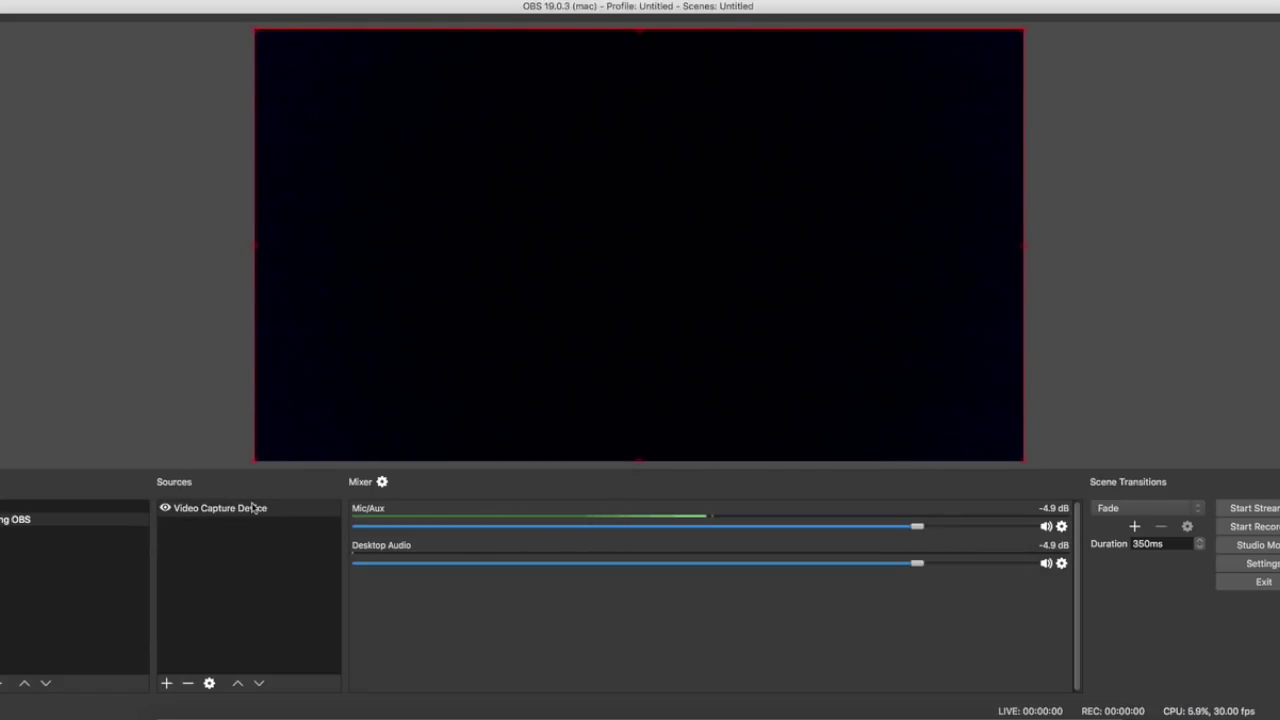
left_click_drag(256, 467, 960, 38)
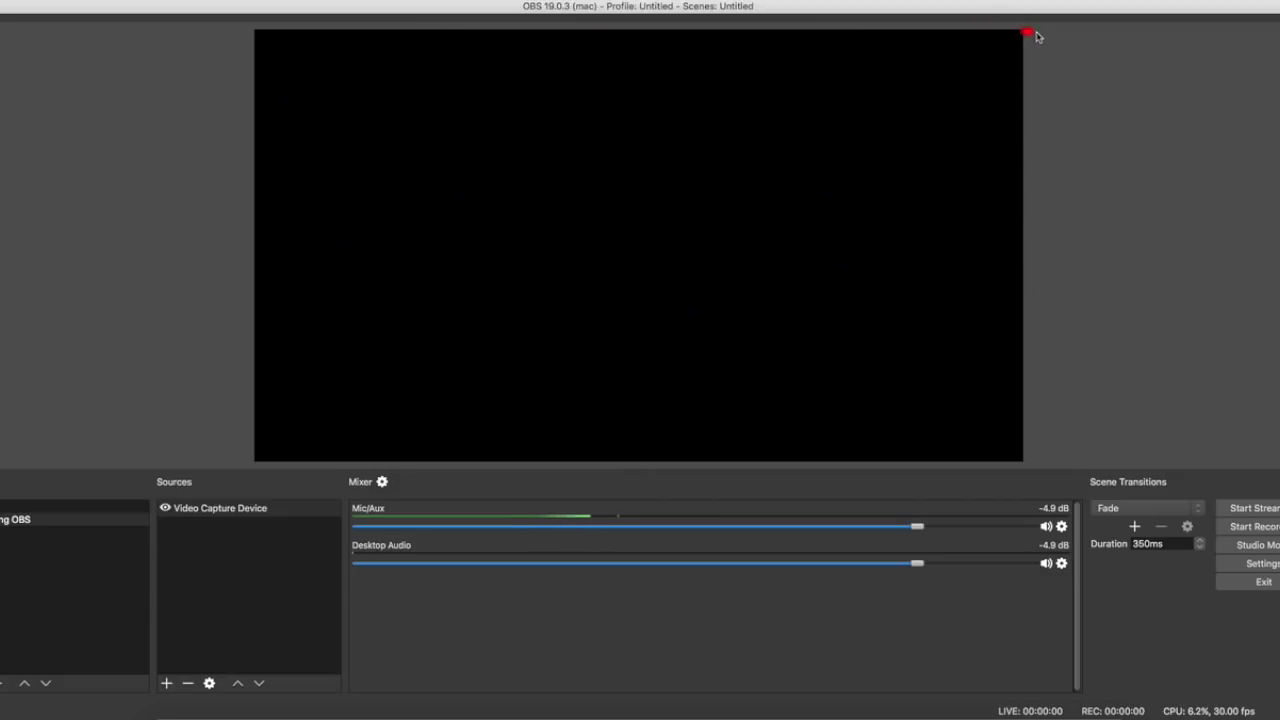
mouse_move(1038, 42)
left_mouse_down()
mouse_move(1029, 31)
mouse_move(1022, 47)
mouse_move(1038, 40)
left_mouse_up()
right_click(174, 537)
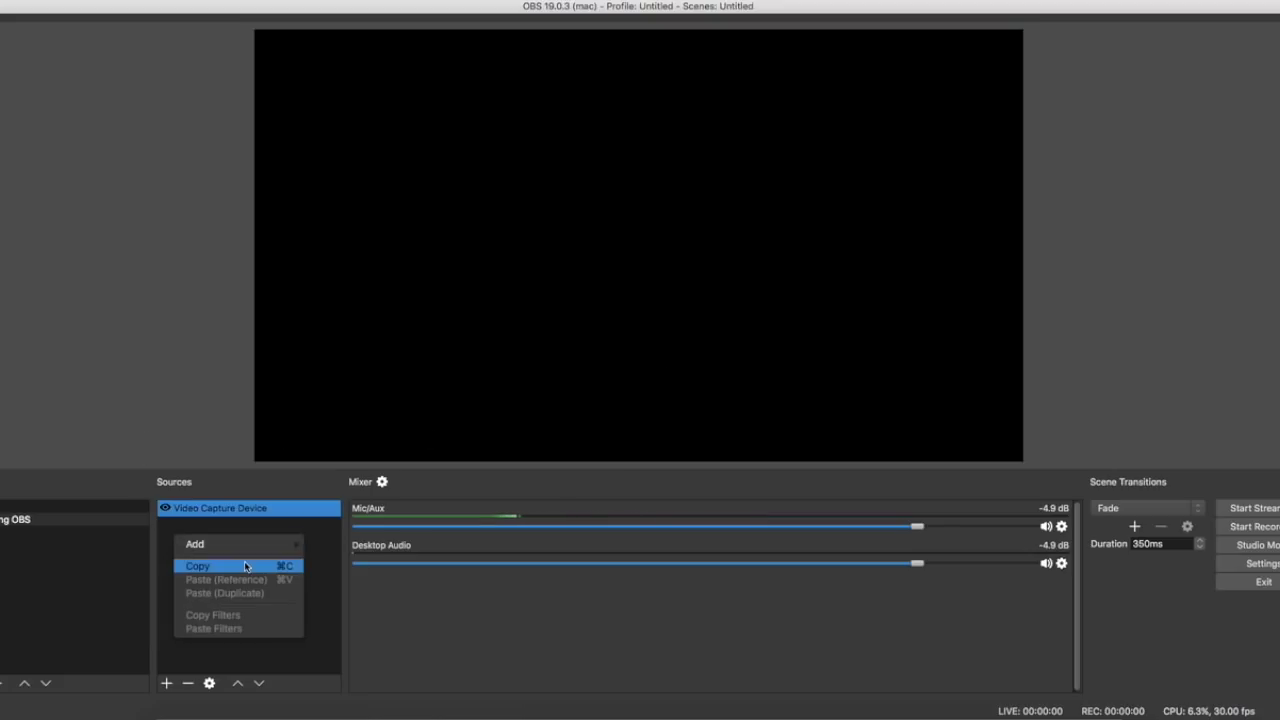
right_click(180, 537)
mouse_move(225, 549)
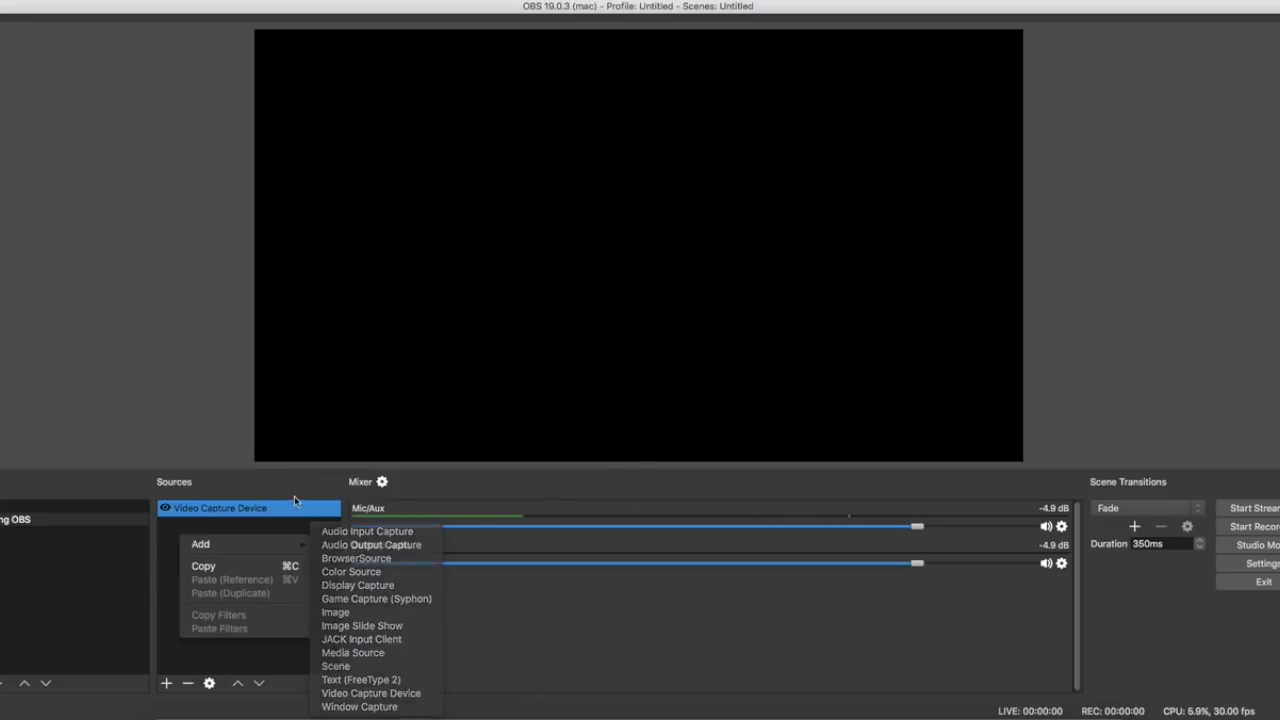
left_click(345, 706)
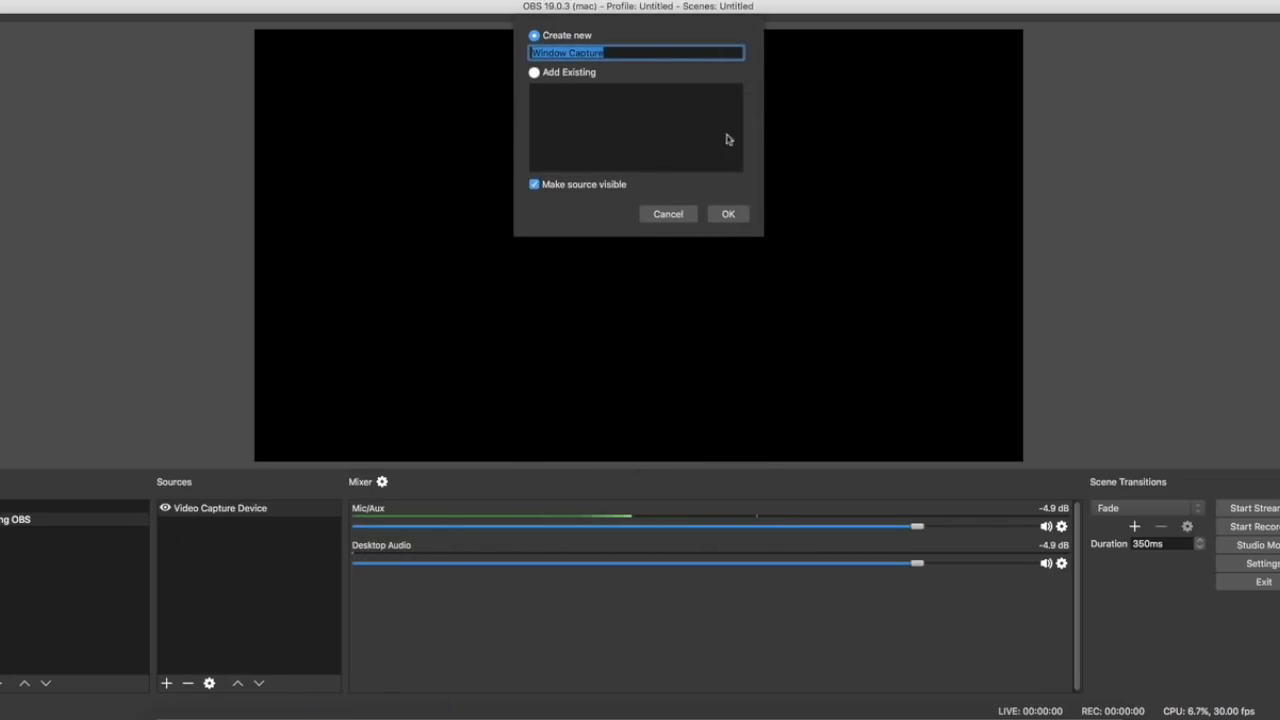
left_click(668, 214)
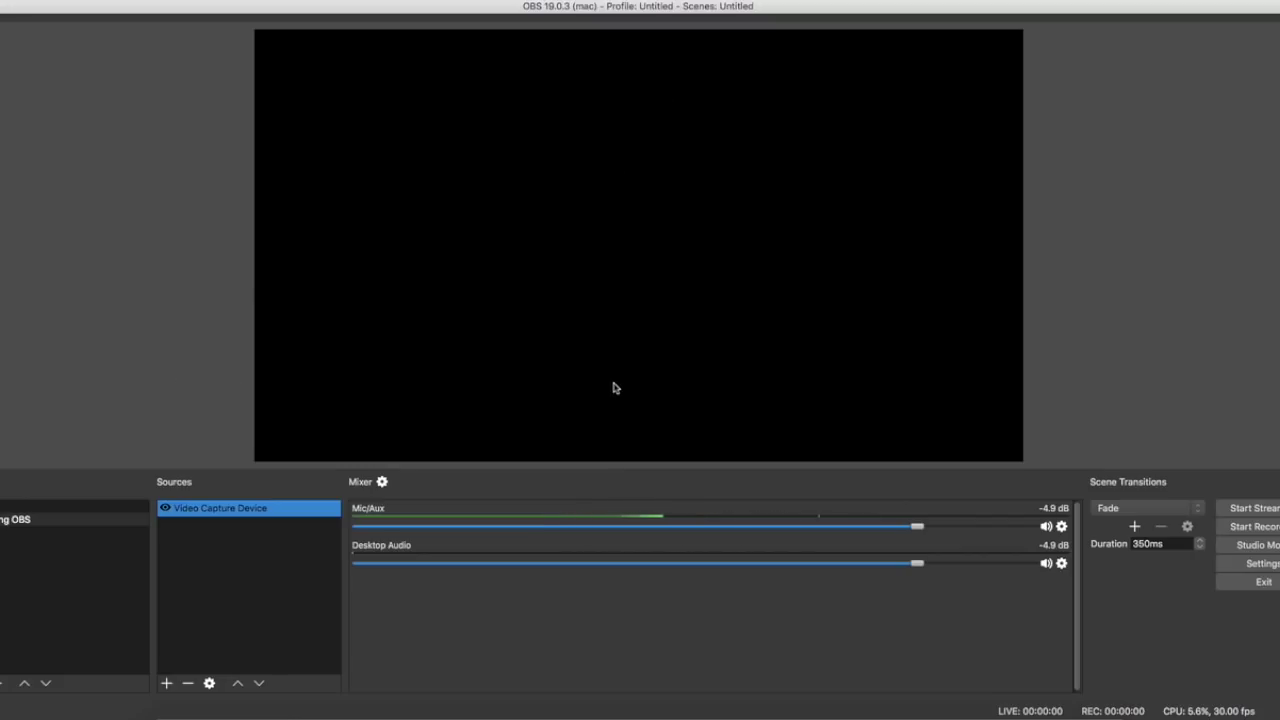
- Remove the Video Capture Device source from the scene
key("Delete")
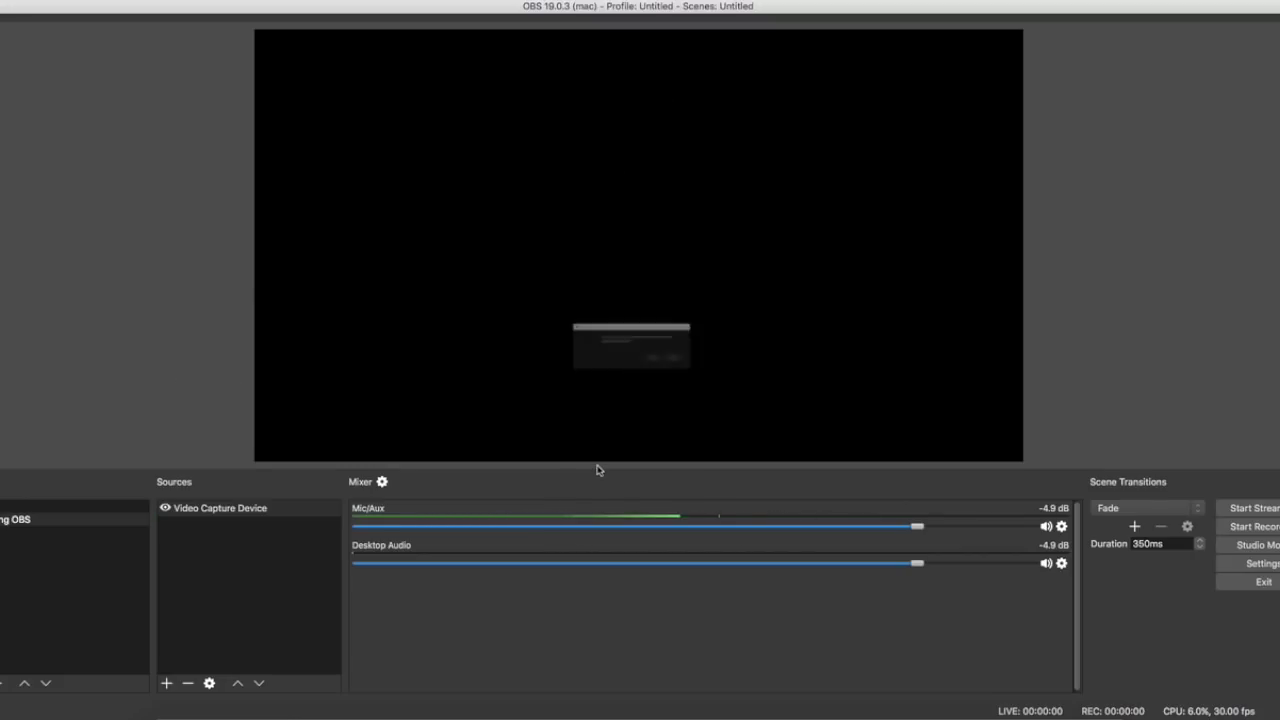
left_click(745, 377)
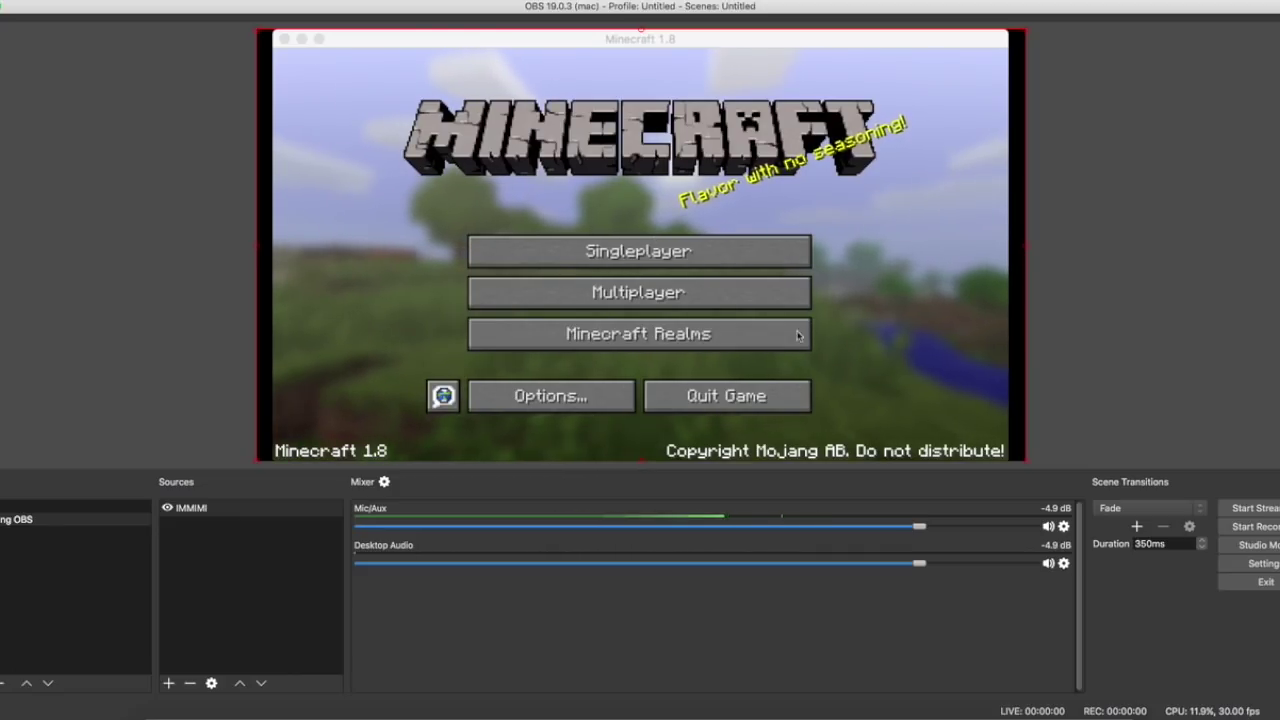
- Open the hotkey settings and examine the keys assigned to Start Recording and Stop Recording
left_click(1263, 565)
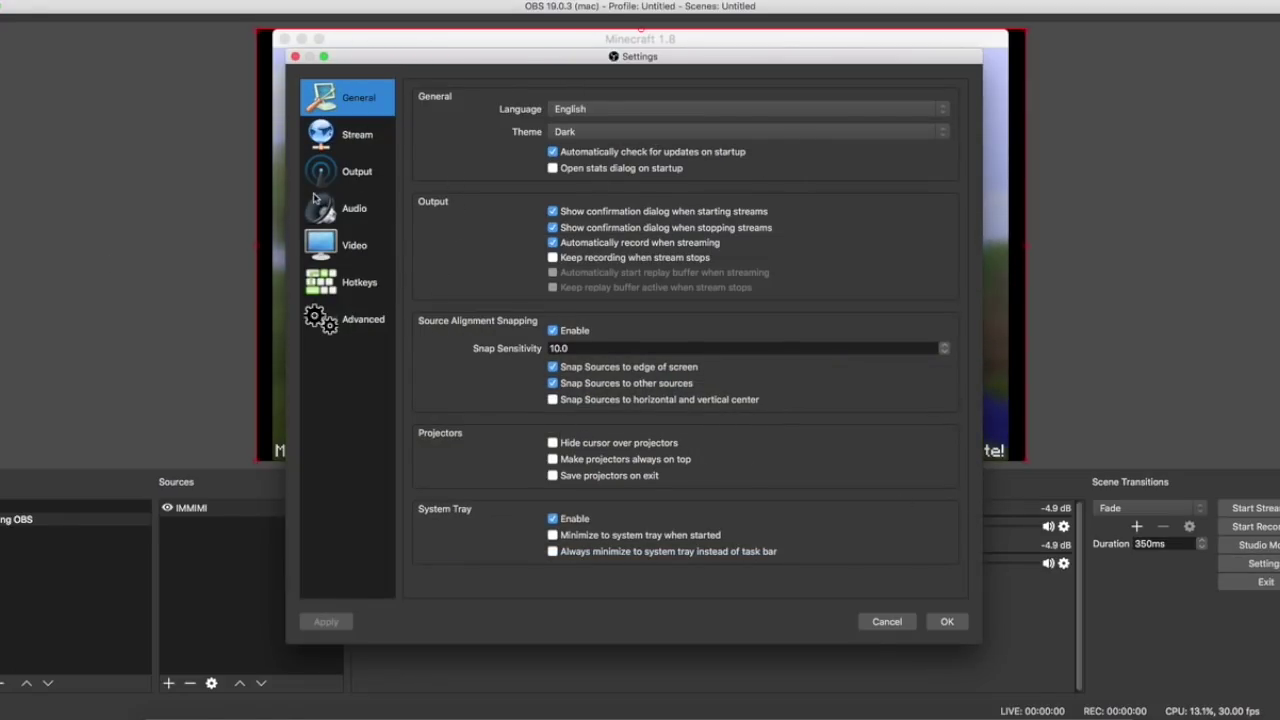
left_click(328, 286)
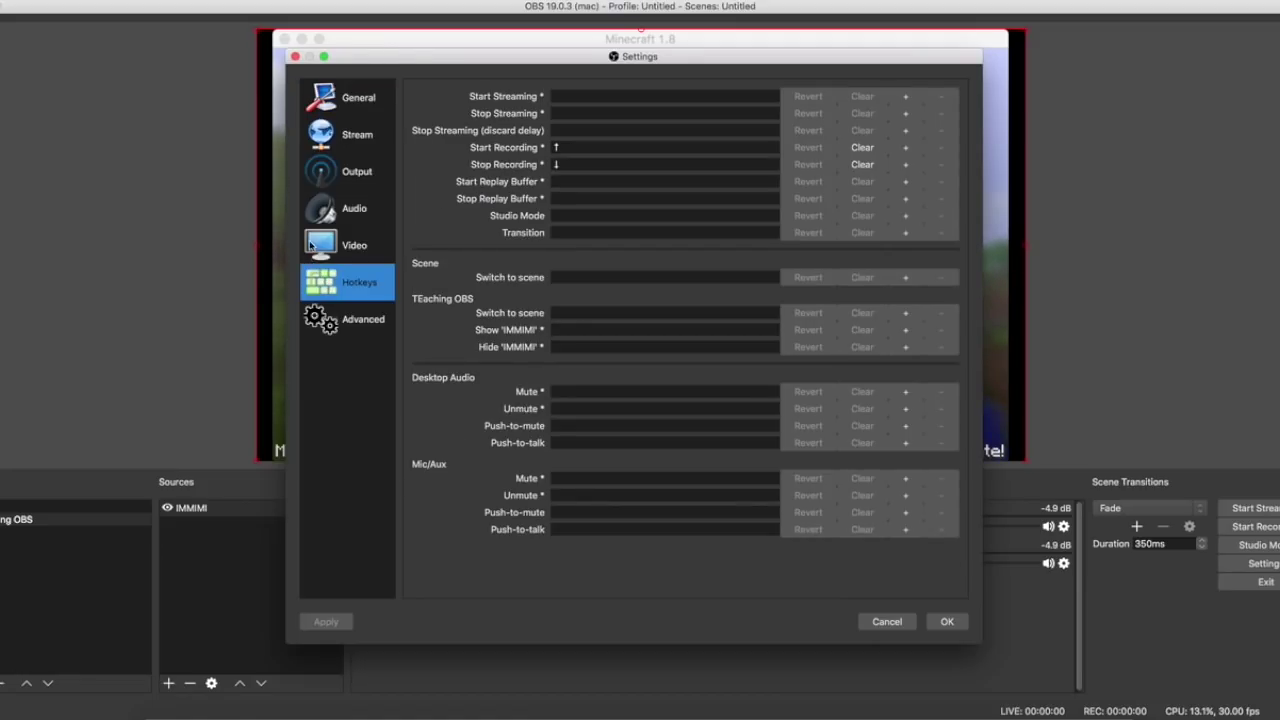
mouse_move(577, 181)
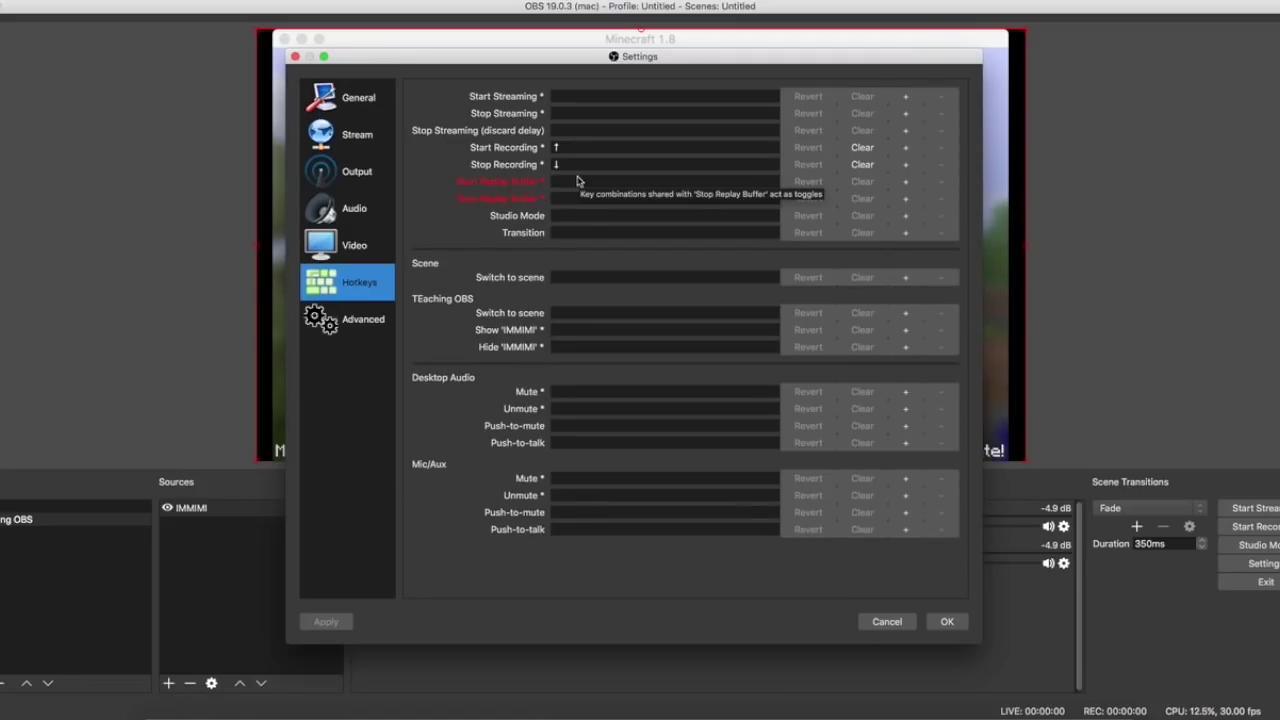
mouse_move(635, 148)
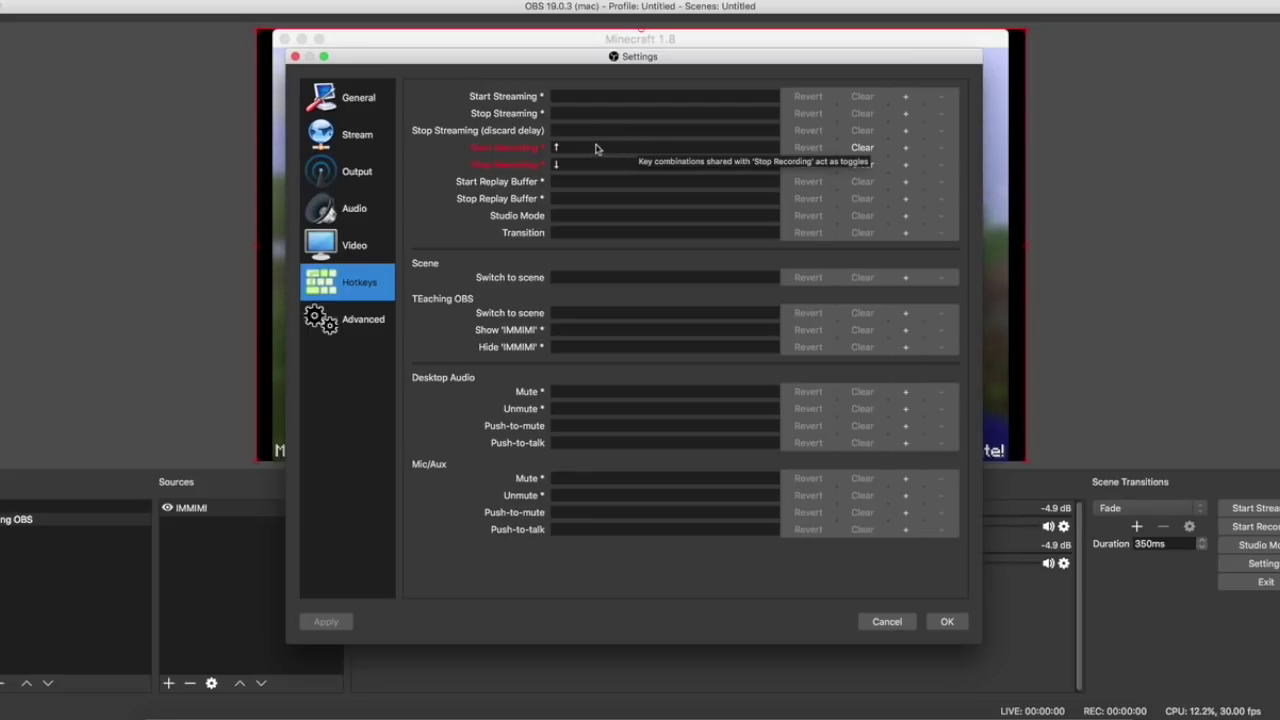
left_click_drag(535, 60, 328, 317)
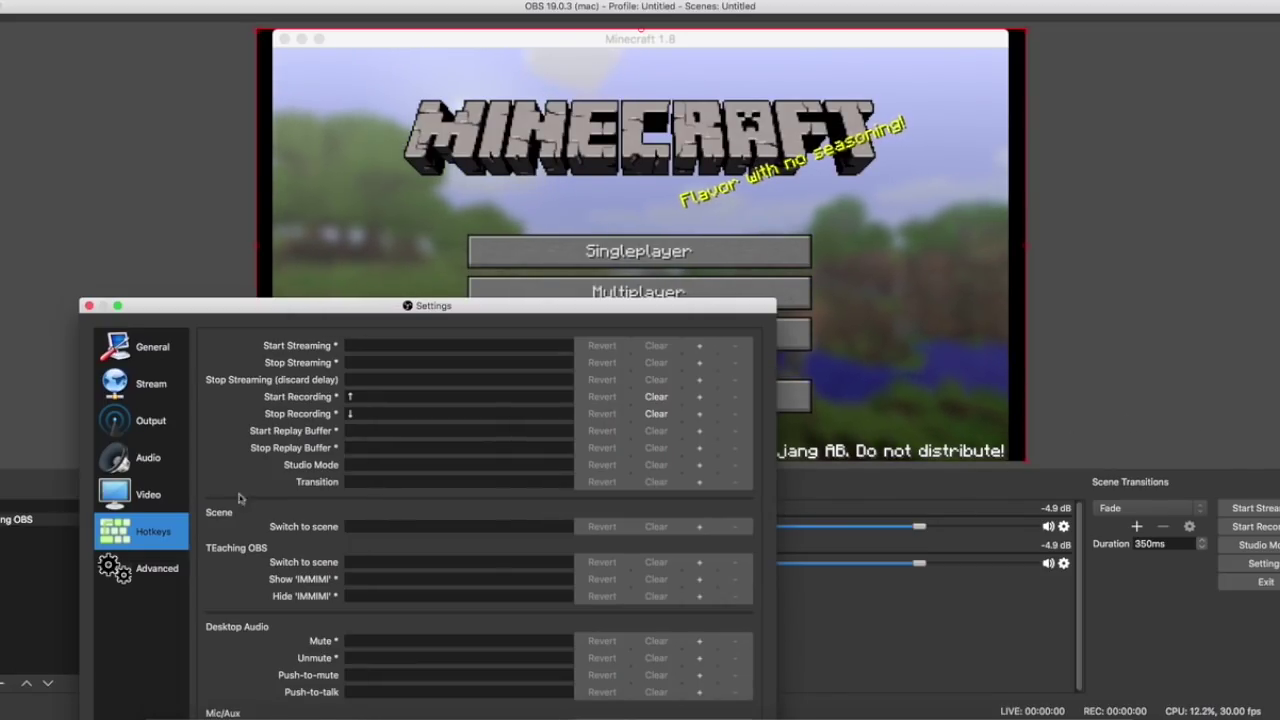
left_click_drag(577, 304, 795, 88)
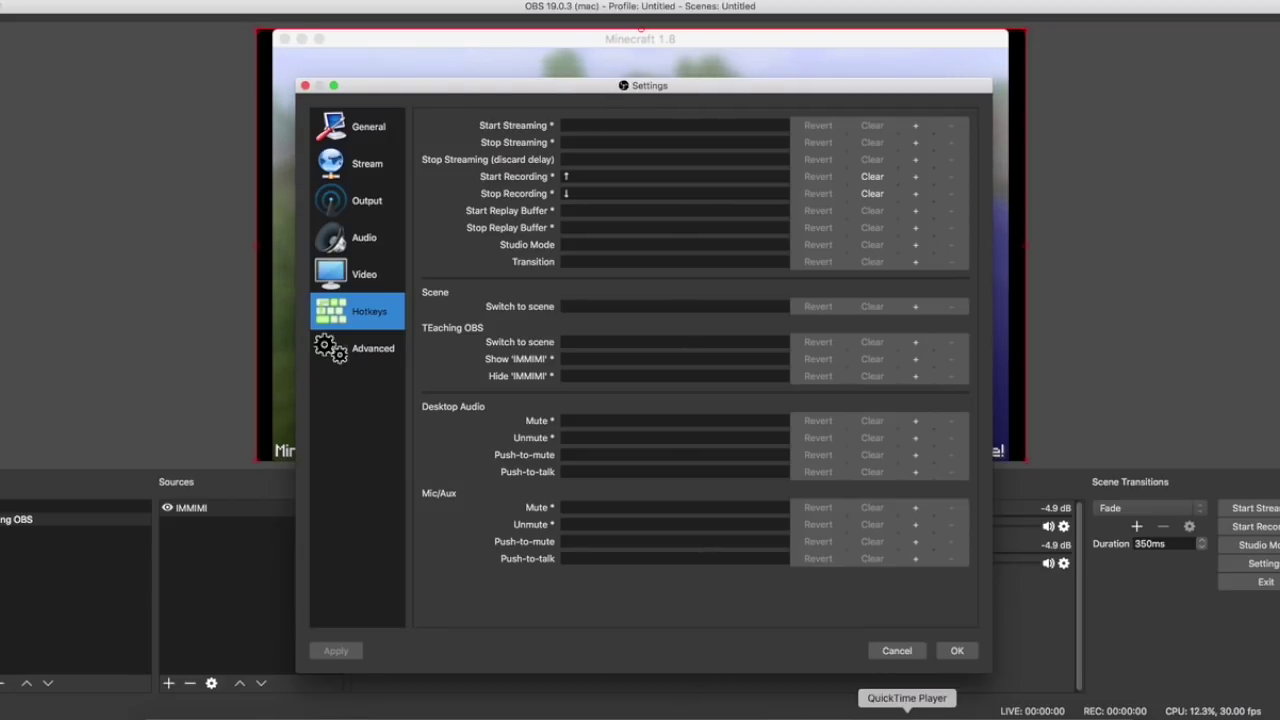
right_click(907, 714)
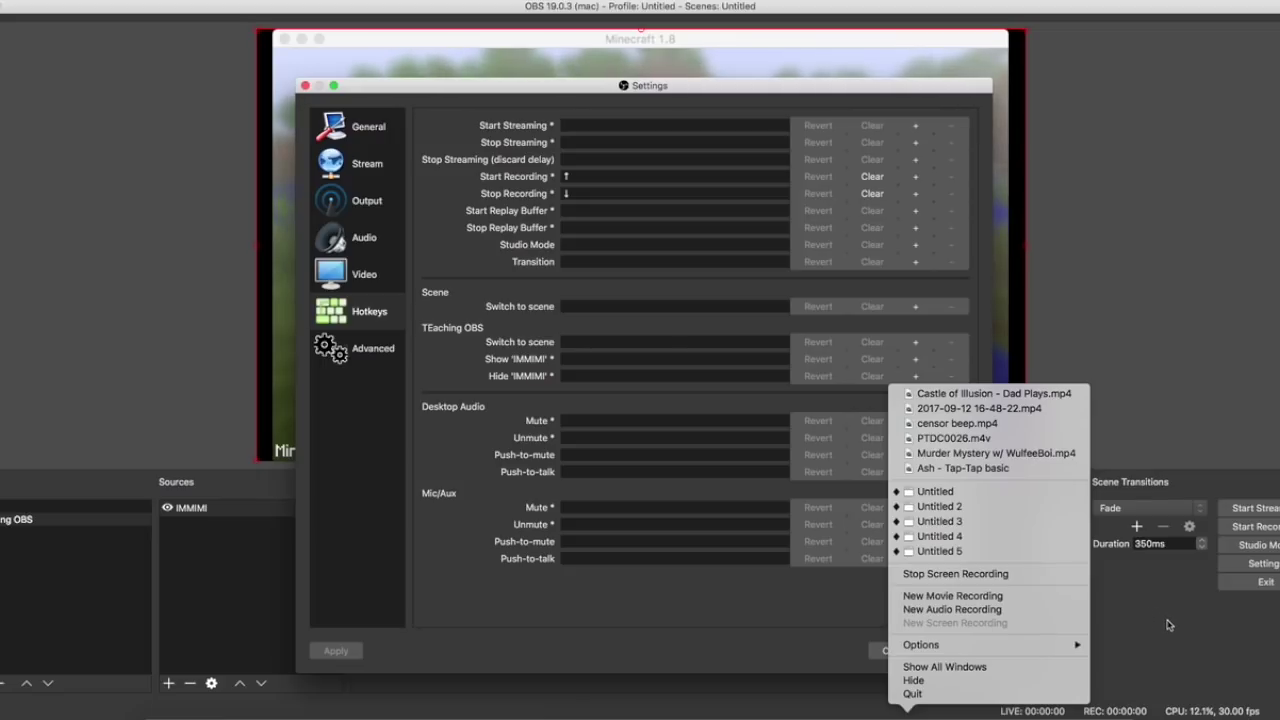
left_click(350, 479)
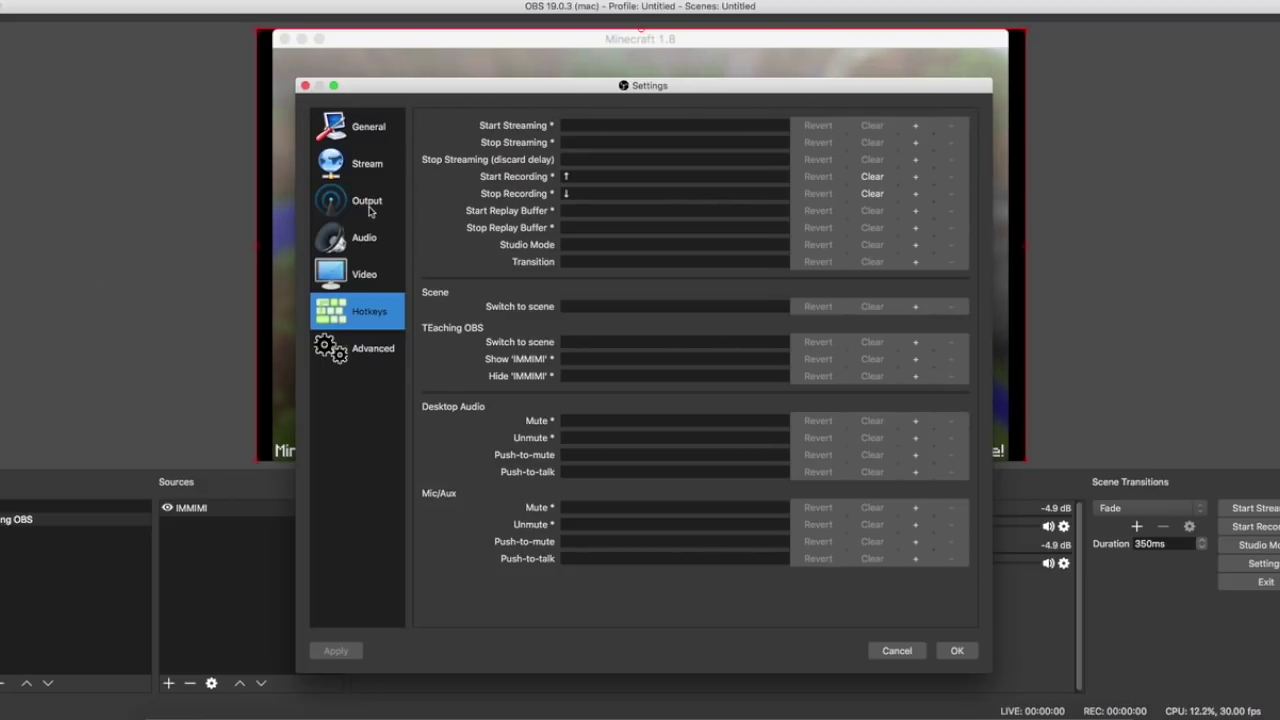
left_click(620, 239)
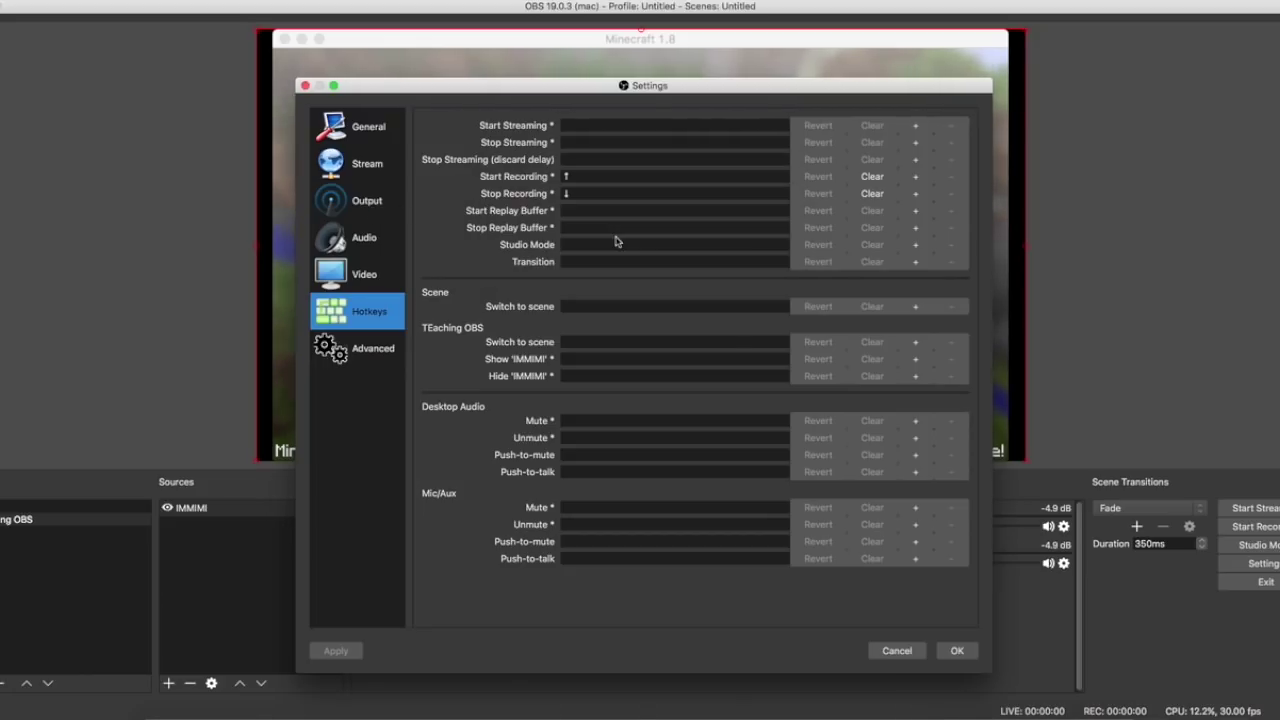
- Open the output settings and bring up the folder chooser for the recording path, keeping it clear of the recording options
left_click(377, 205)
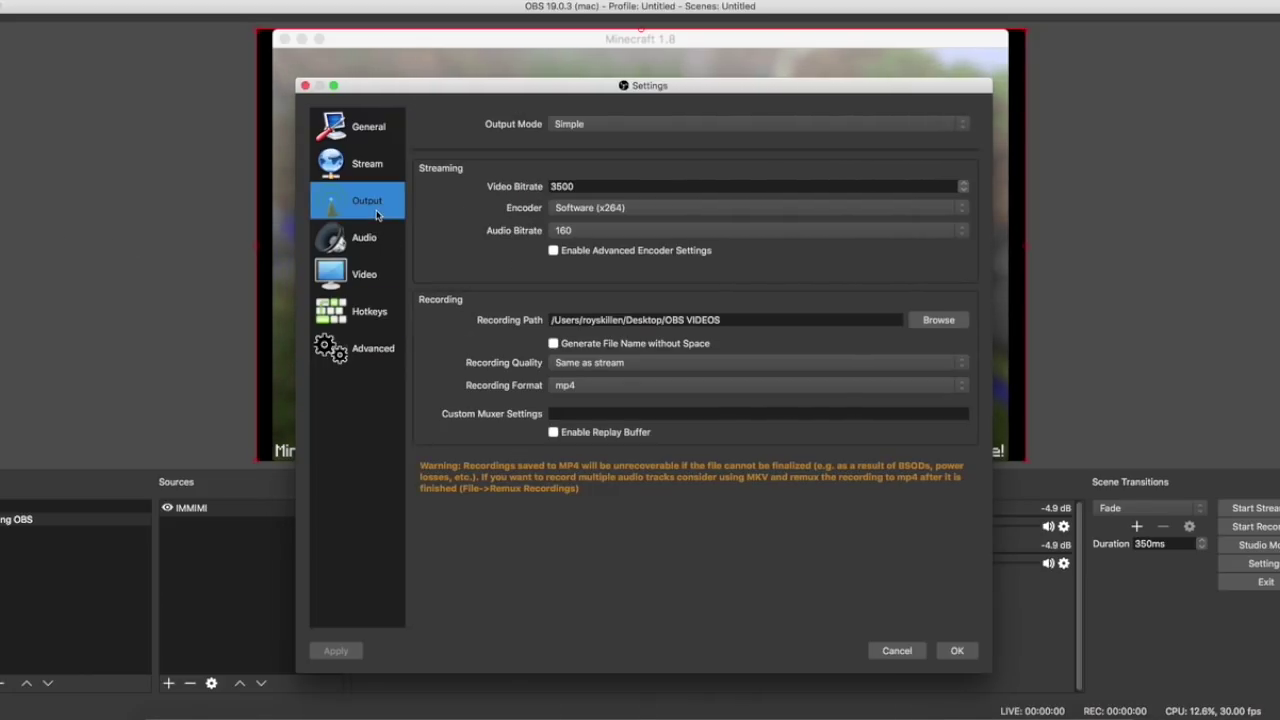
left_click(957, 323)
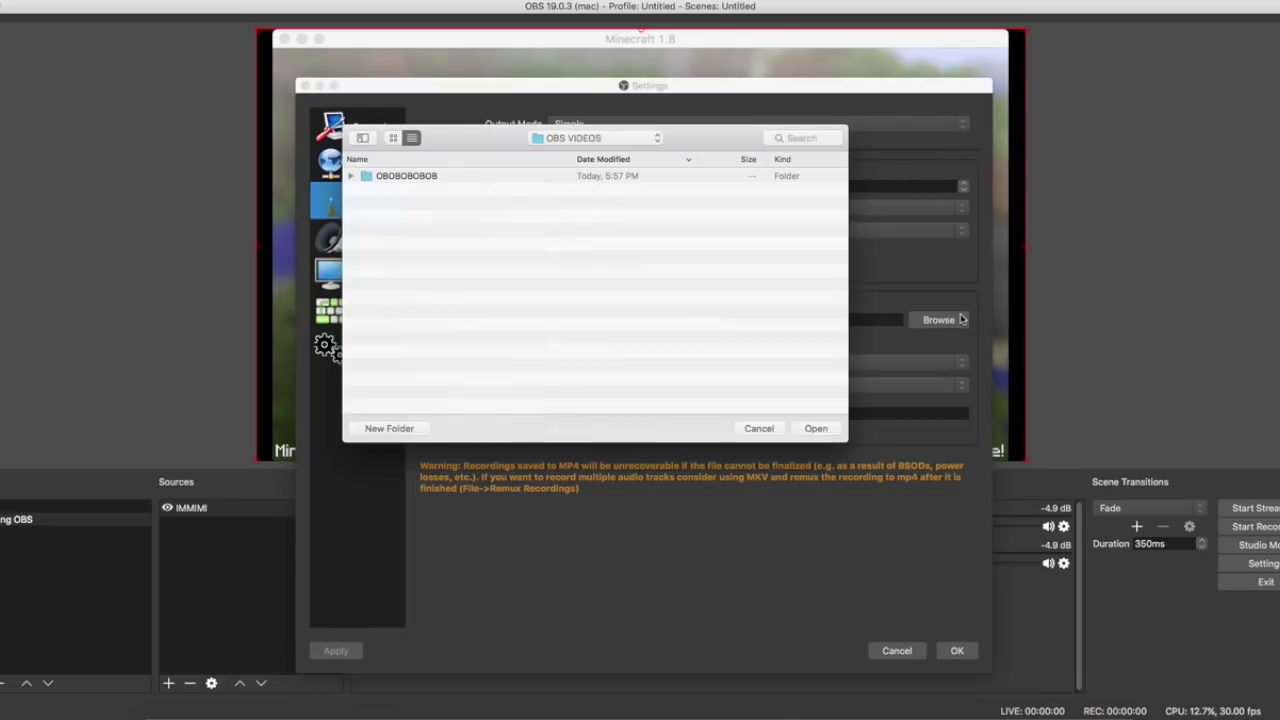
left_click_drag(693, 158, 758, 240)
left_click_drag(902, 340, 876, 504)
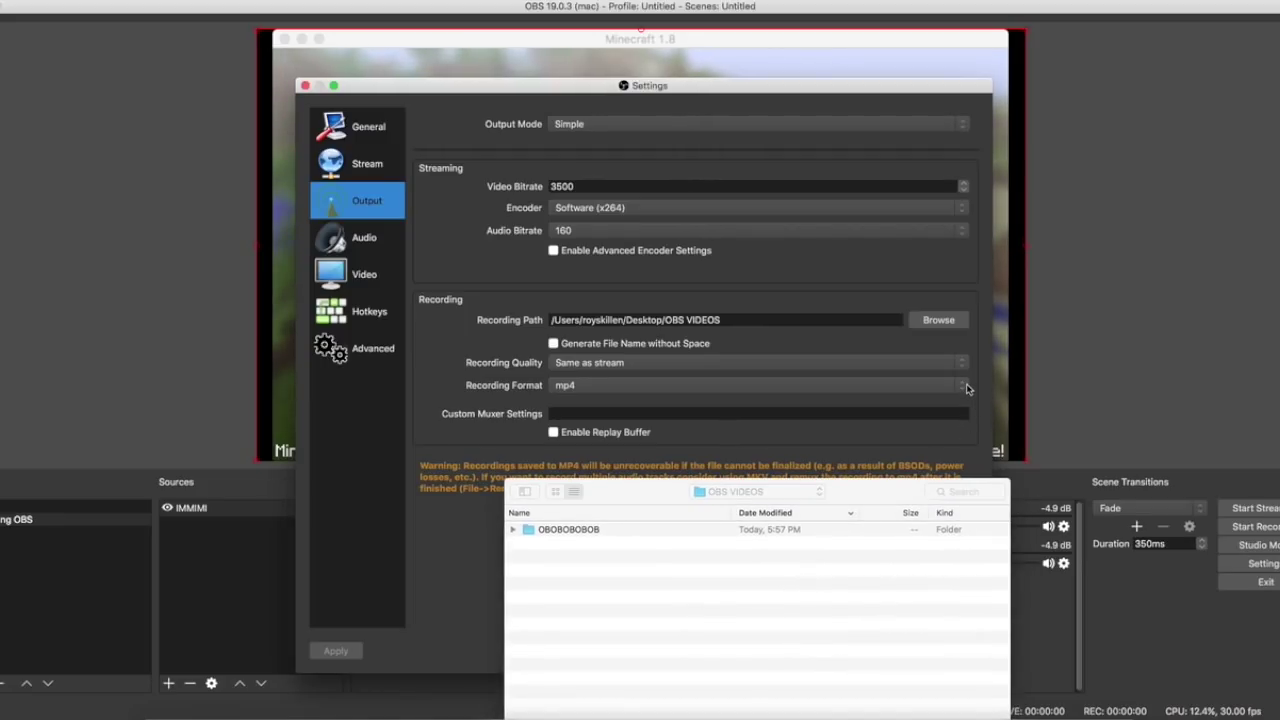
left_click(900, 495)
left_click_drag(894, 495, 860, 240)
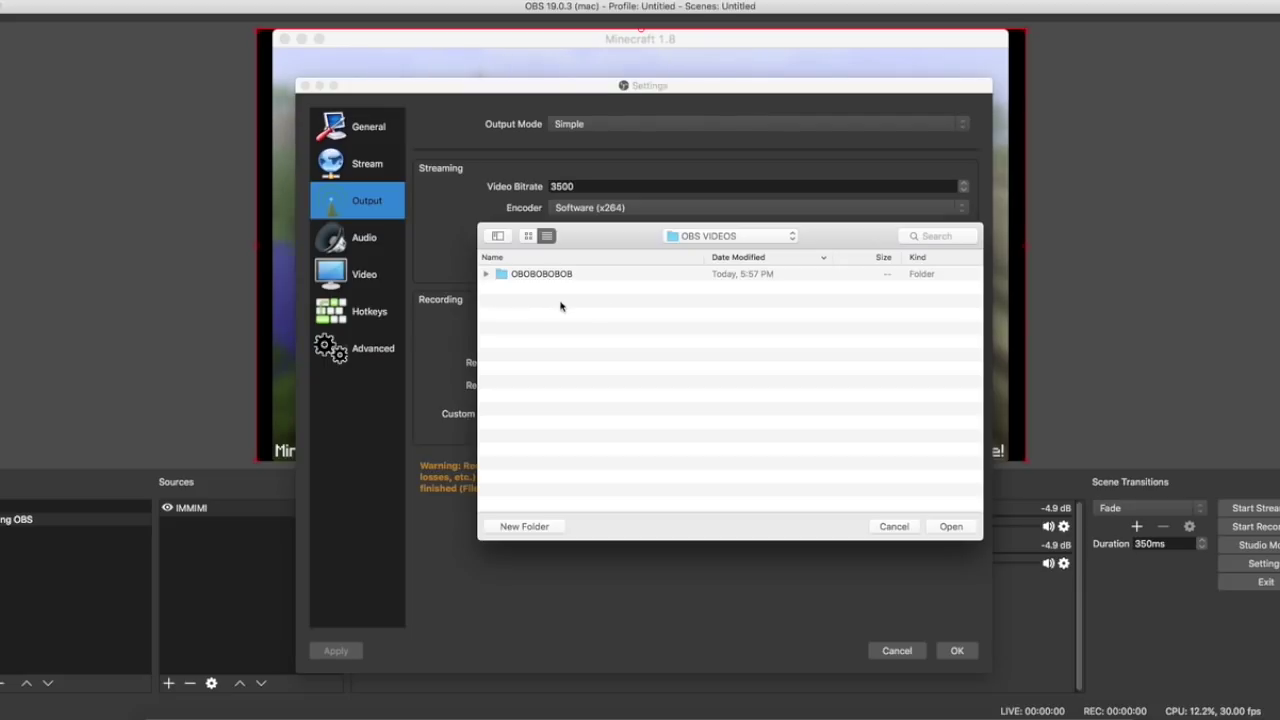
- Locate the OBS VIDEOS folder on the desktop and confirm it as the recording path
left_click(735, 236)
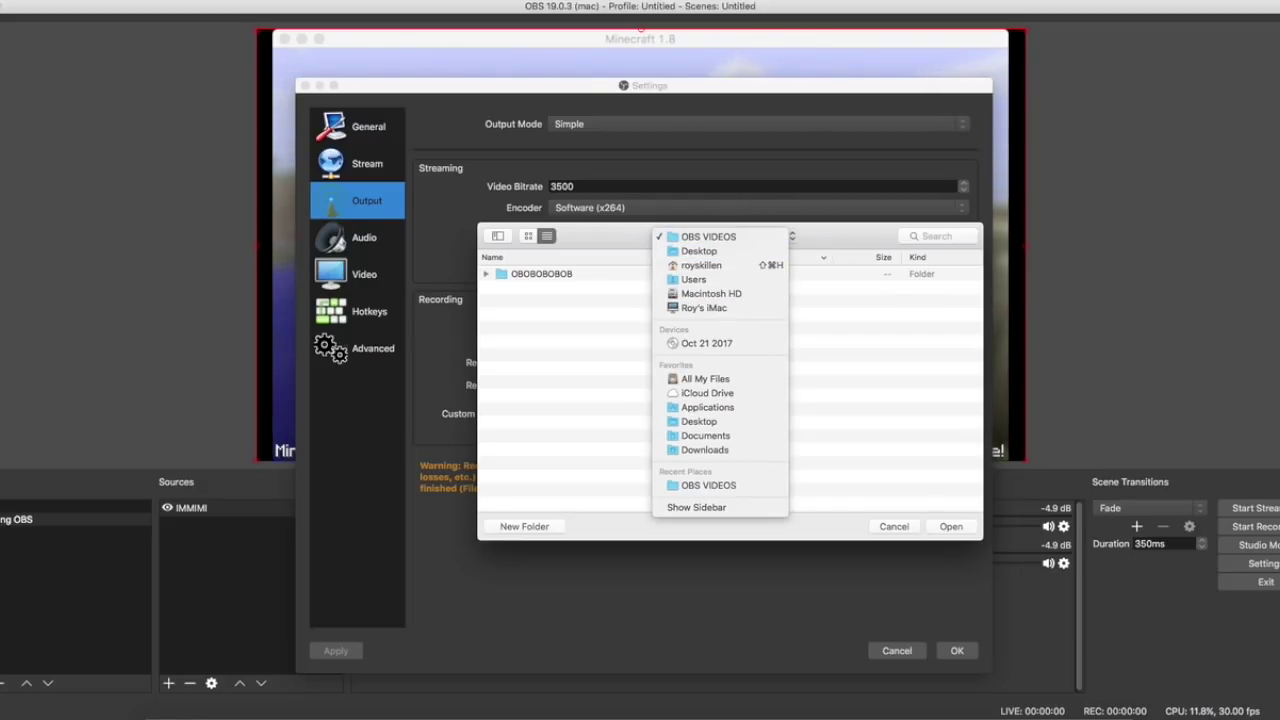
key("Escape")
left_click(408, 33)
left_click_drag(408, 33, 413, 31)
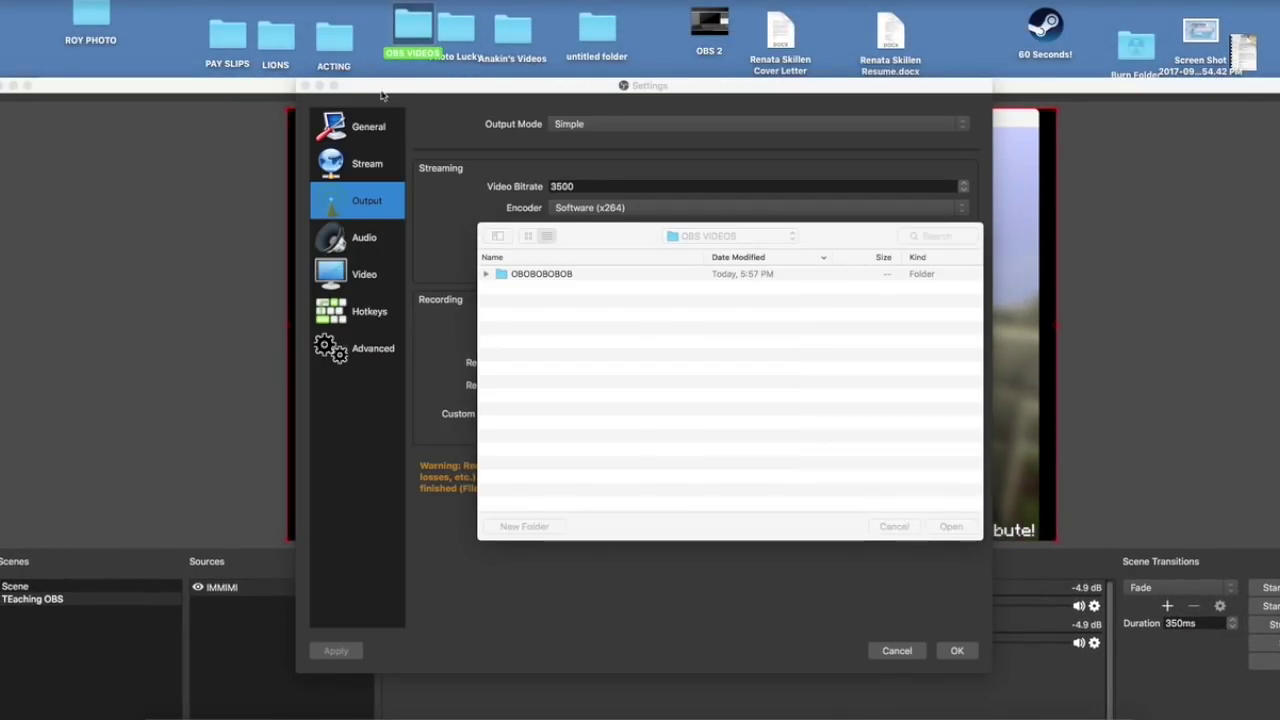
left_click(303, 88)
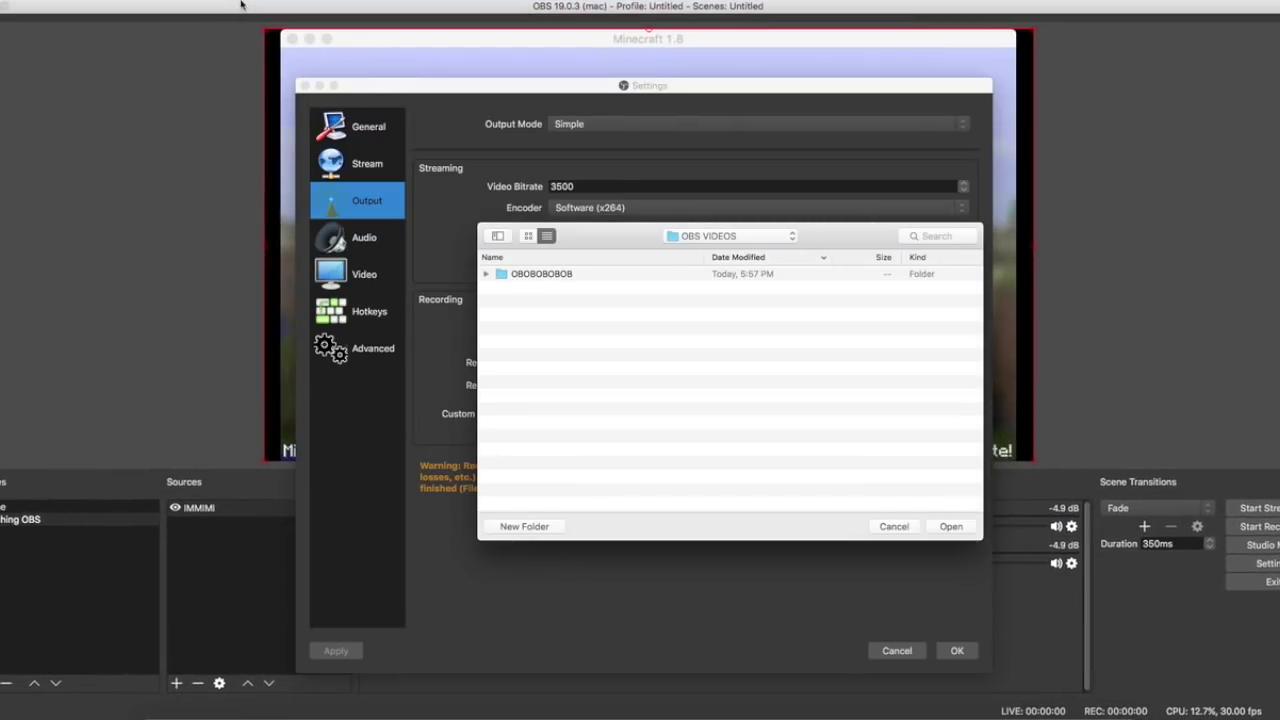
left_click_drag(237, 6, 228, 7)
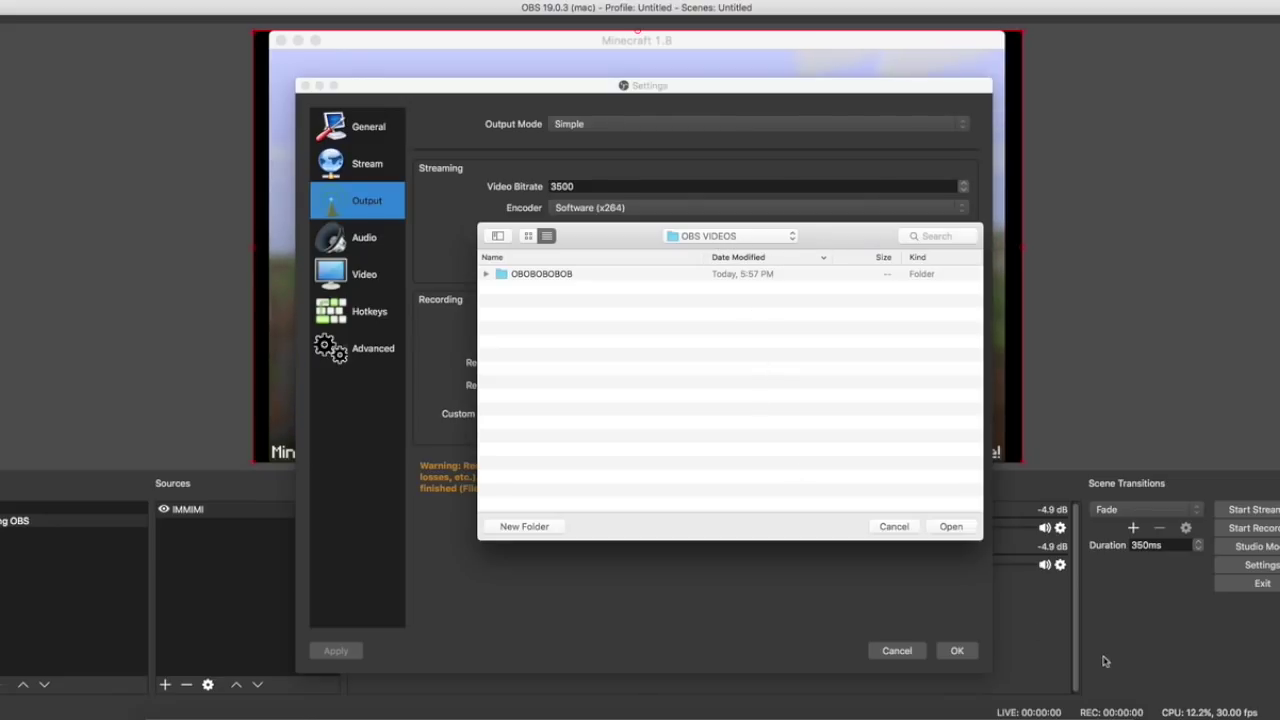
left_click(952, 527)
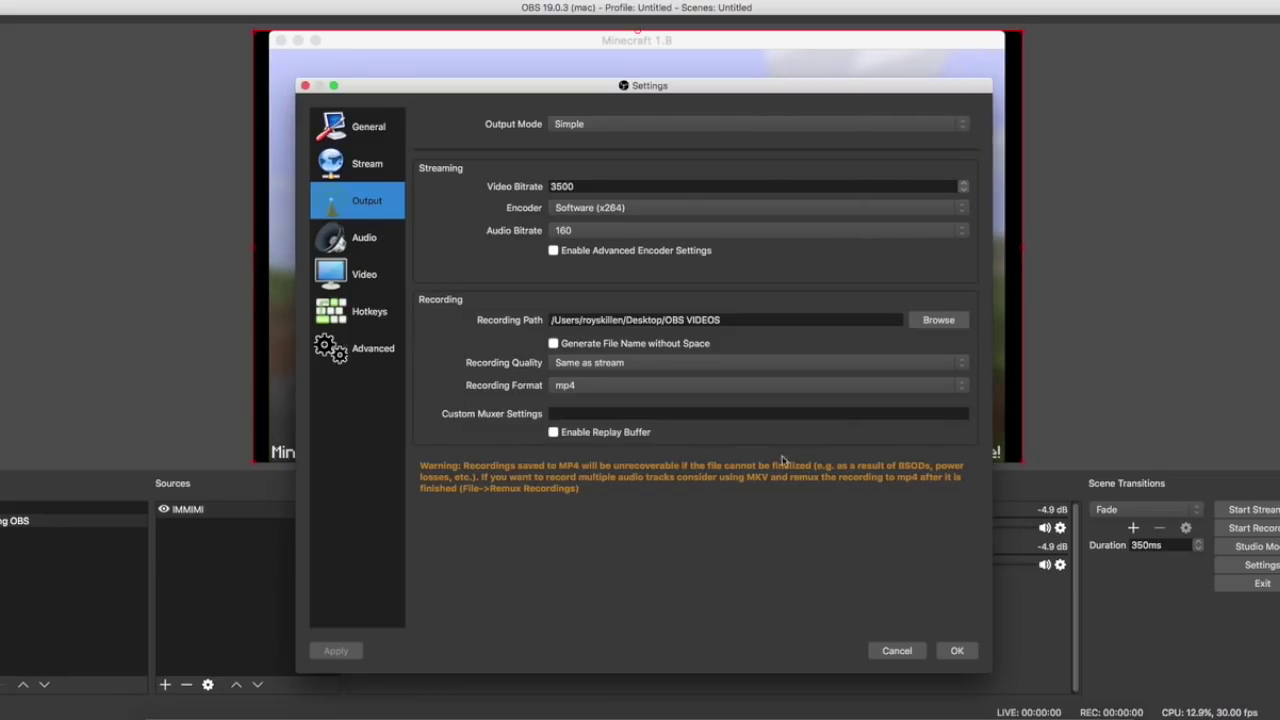
- Switch the recording format to flv and return it to mp4
left_click(966, 386)
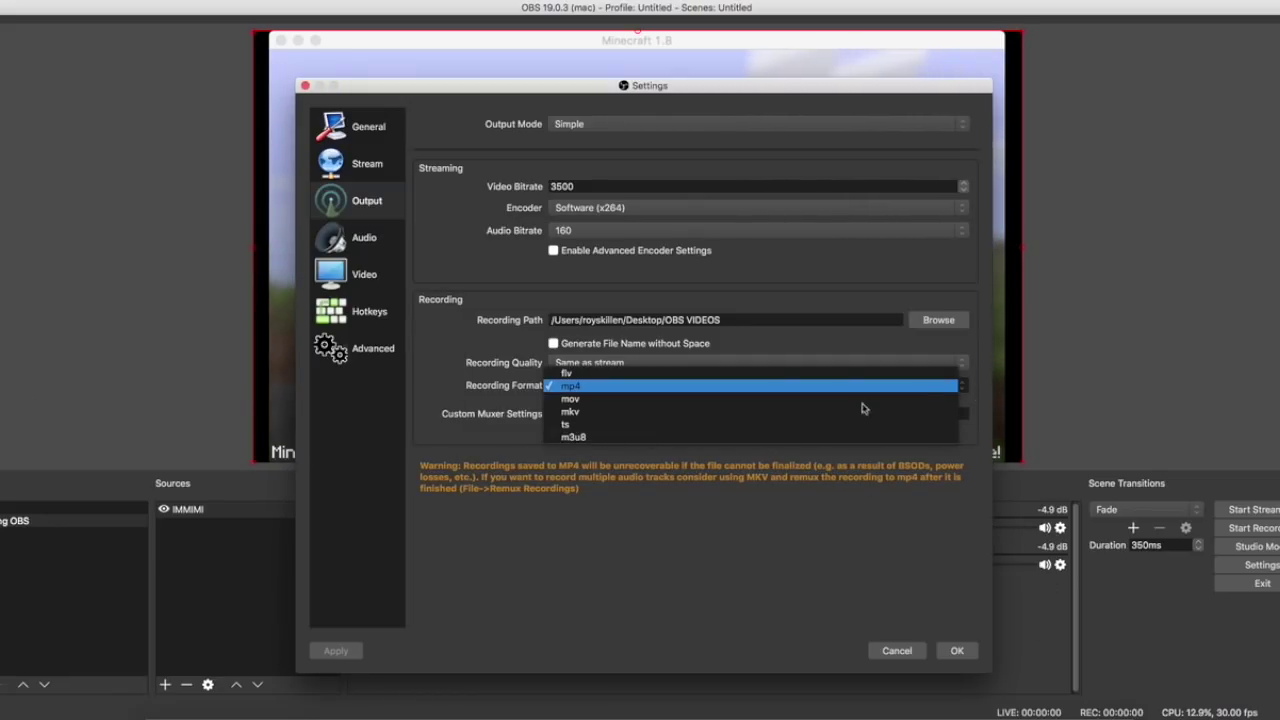
left_click(621, 373)
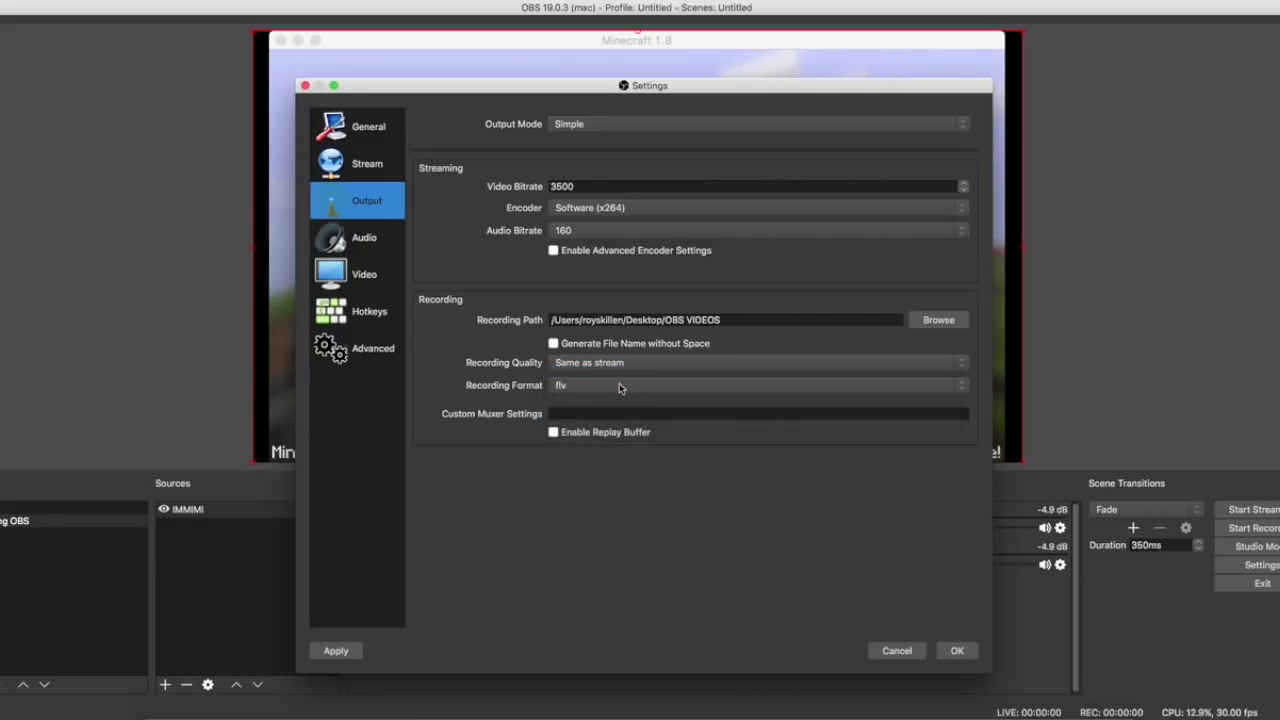
left_click(966, 386)
left_click(846, 405)
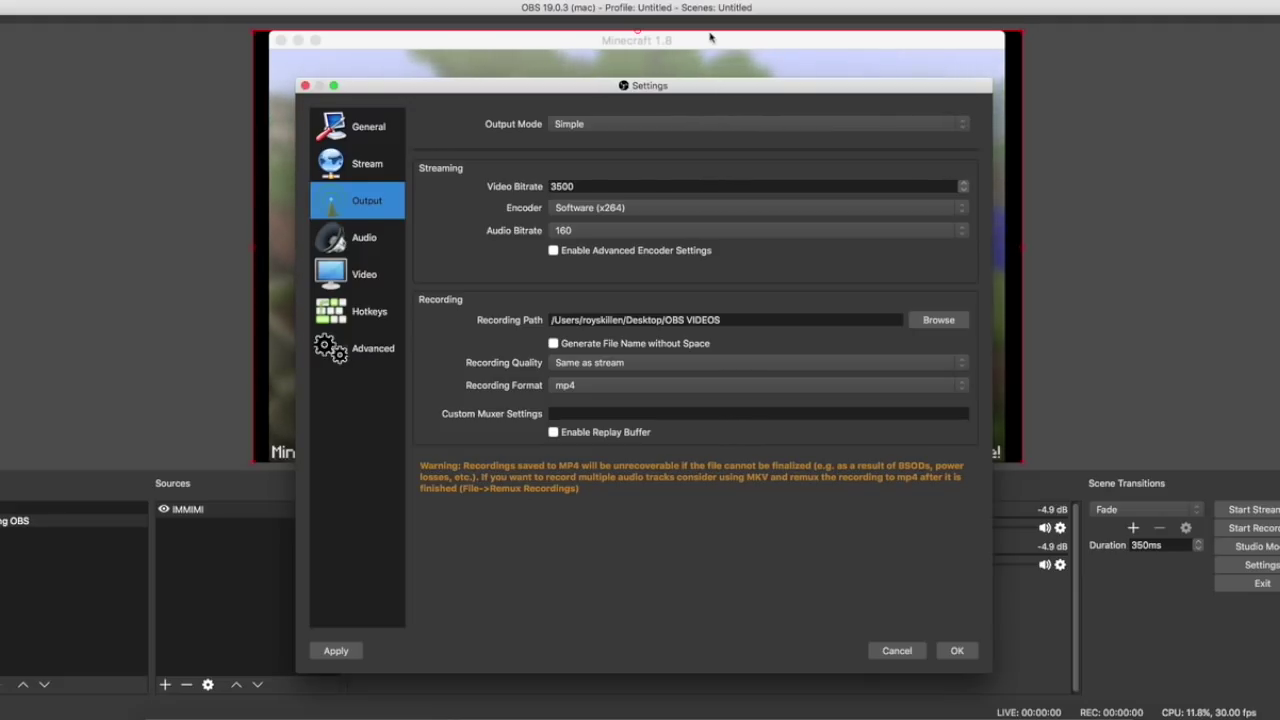
- Move the Settings window off the preview and open the OBS VIDEOS folder from the desktop in Finder
left_click_drag(585, 97, 841, 286)
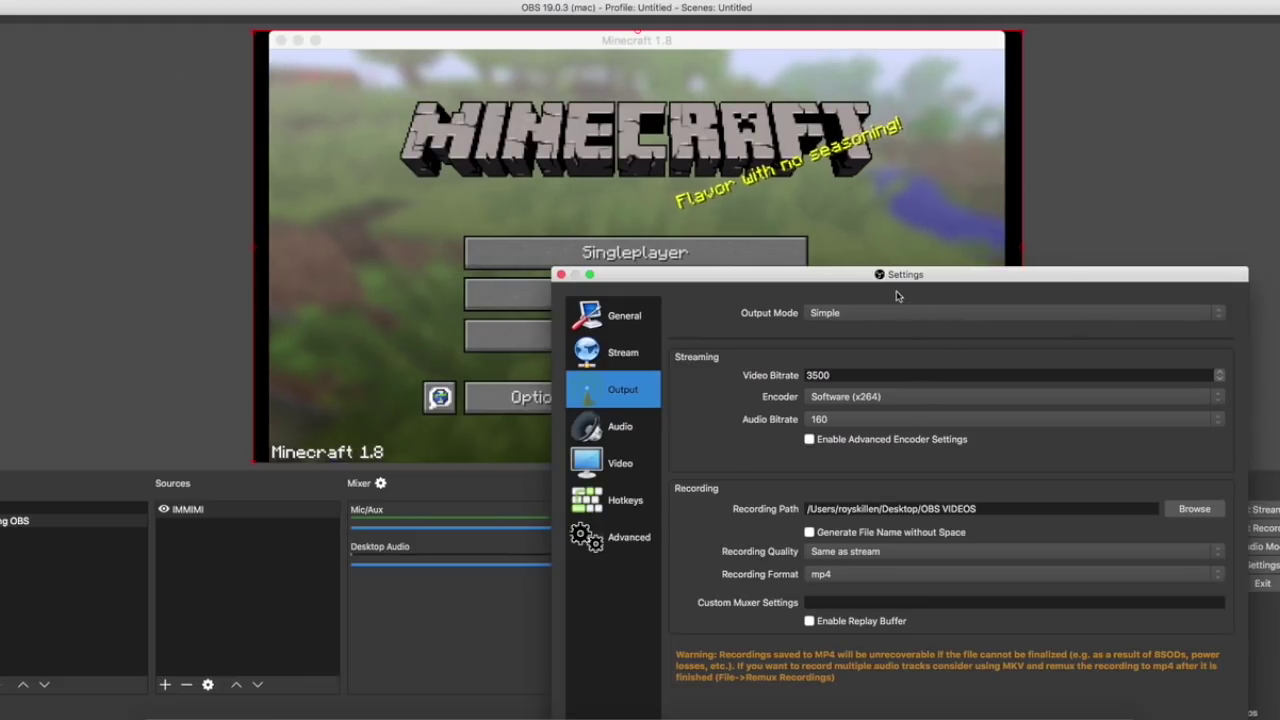
left_click_drag(895, 279, 699, 612)
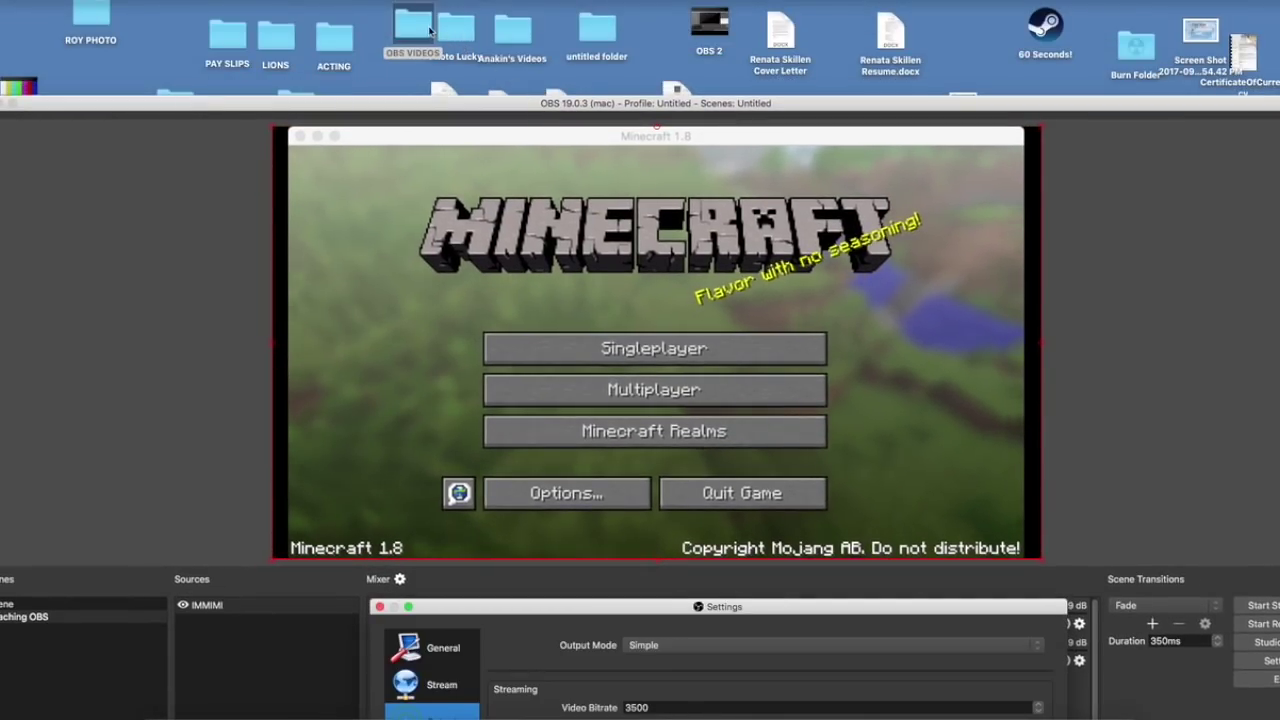
double_click(430, 30)
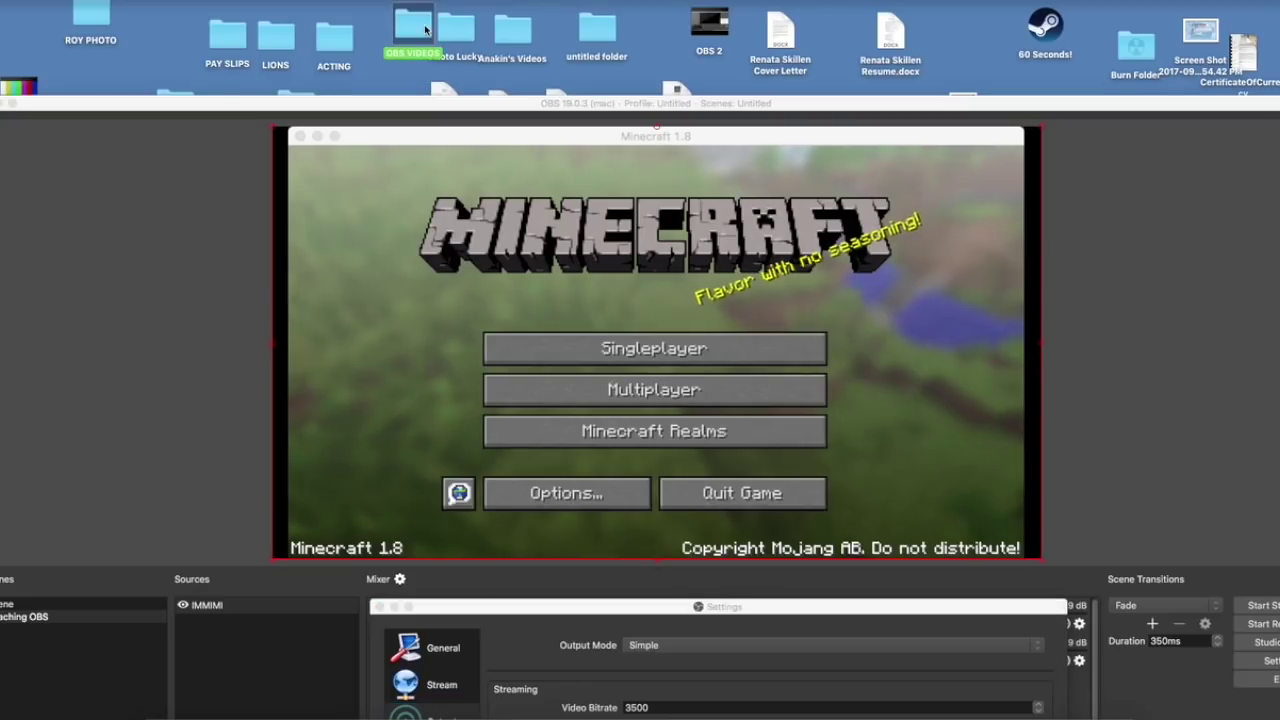
left_click_drag(691, 117, 643, 7)
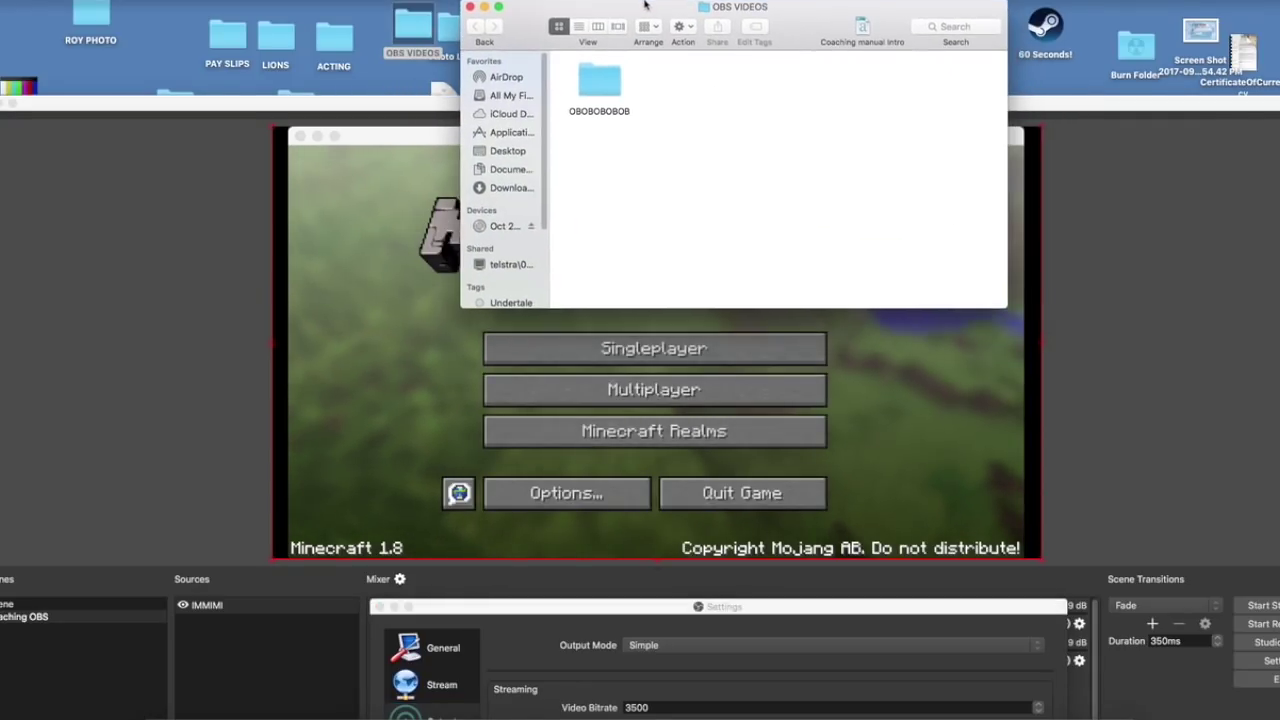
- Move the OBOBOBOBOB folder to the Trash and switch back to the OBS window, restoring its position over the desktop
left_click(597, 82)
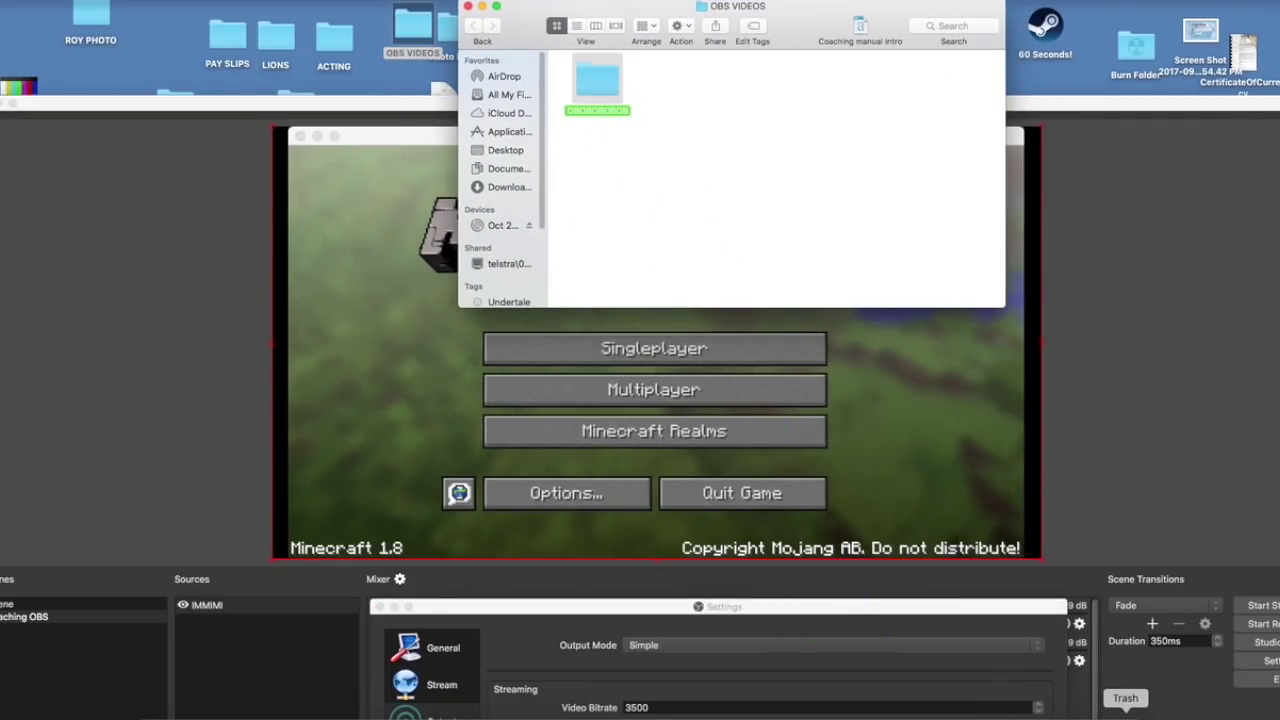
key("super+BackSpace")
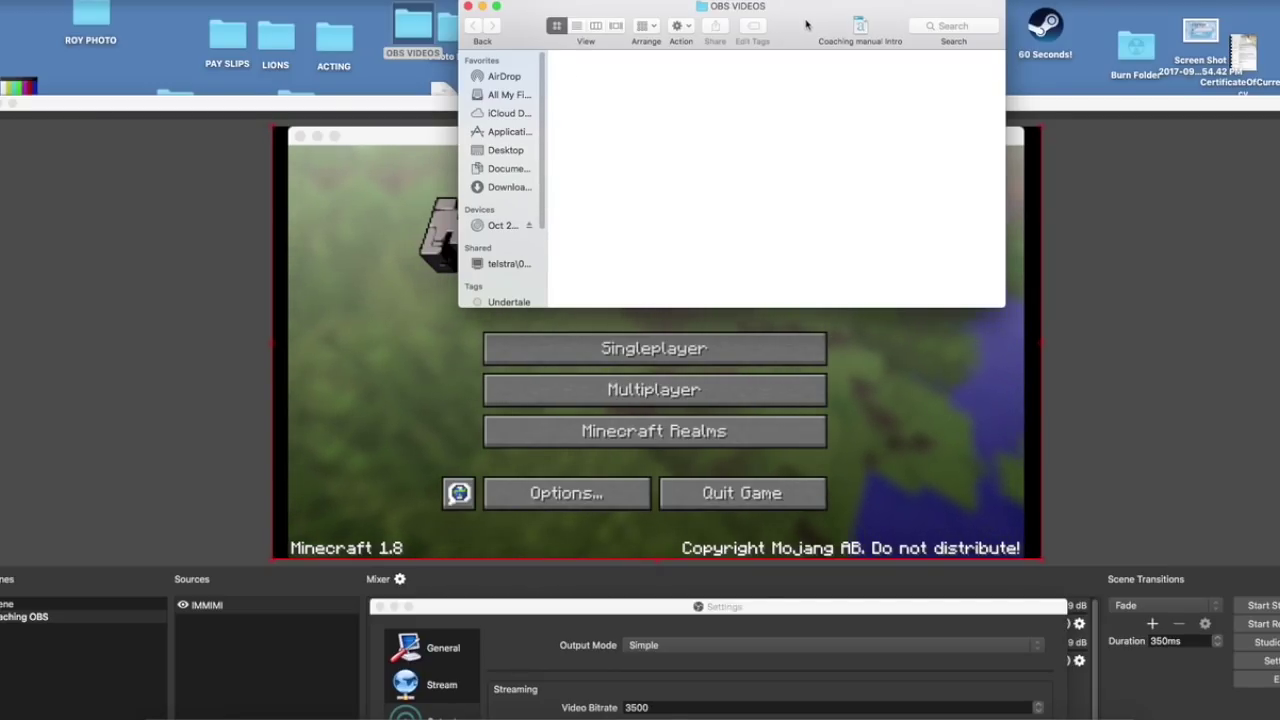
left_click(333, 104)
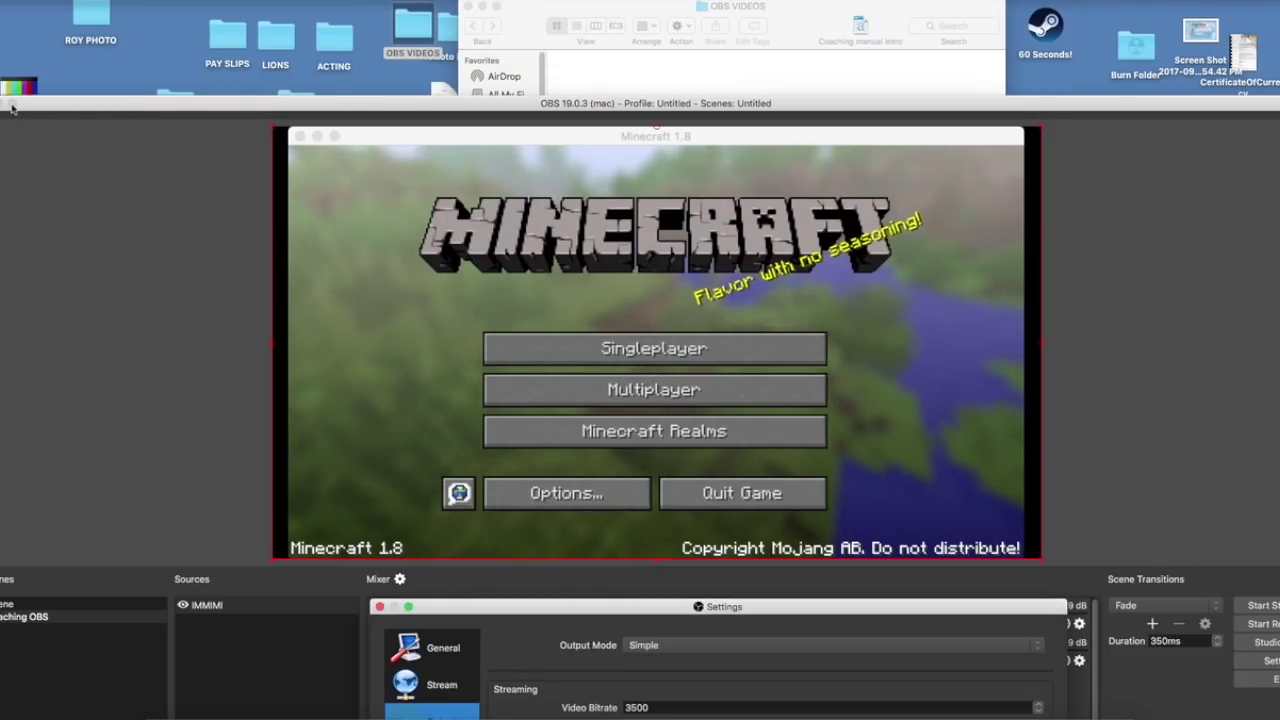
left_click_drag(130, 108, 118, 11)
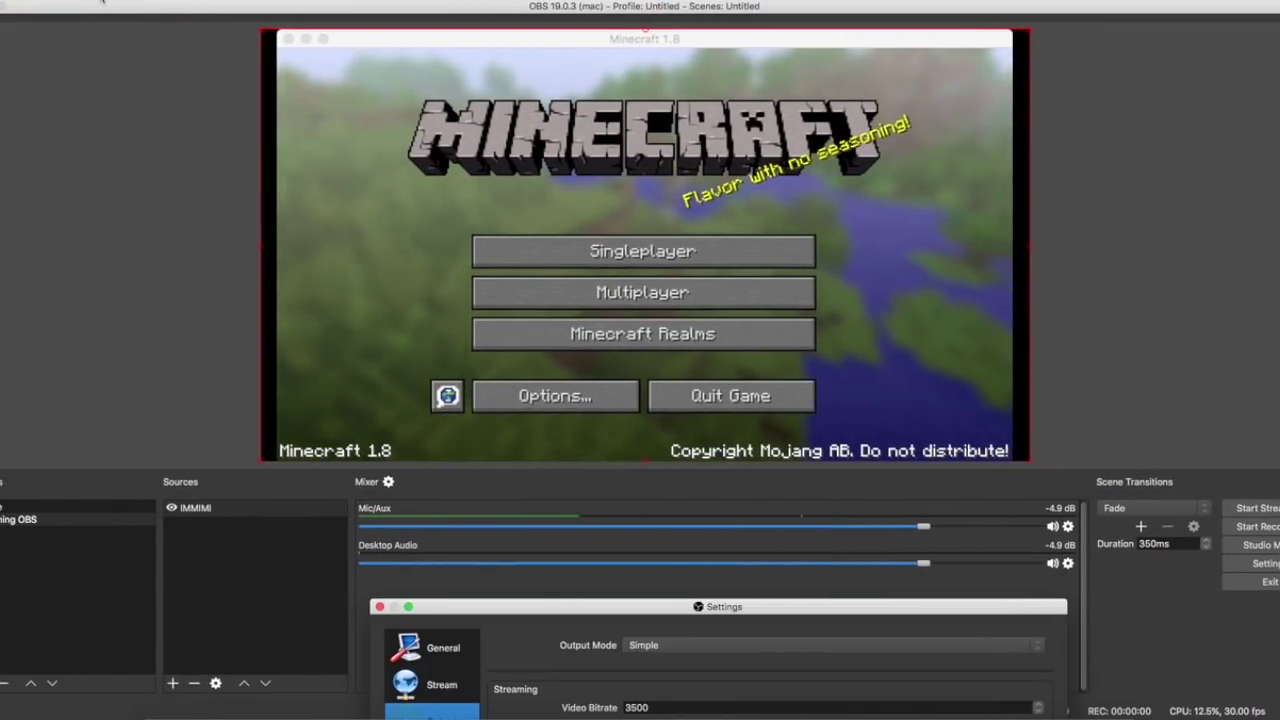